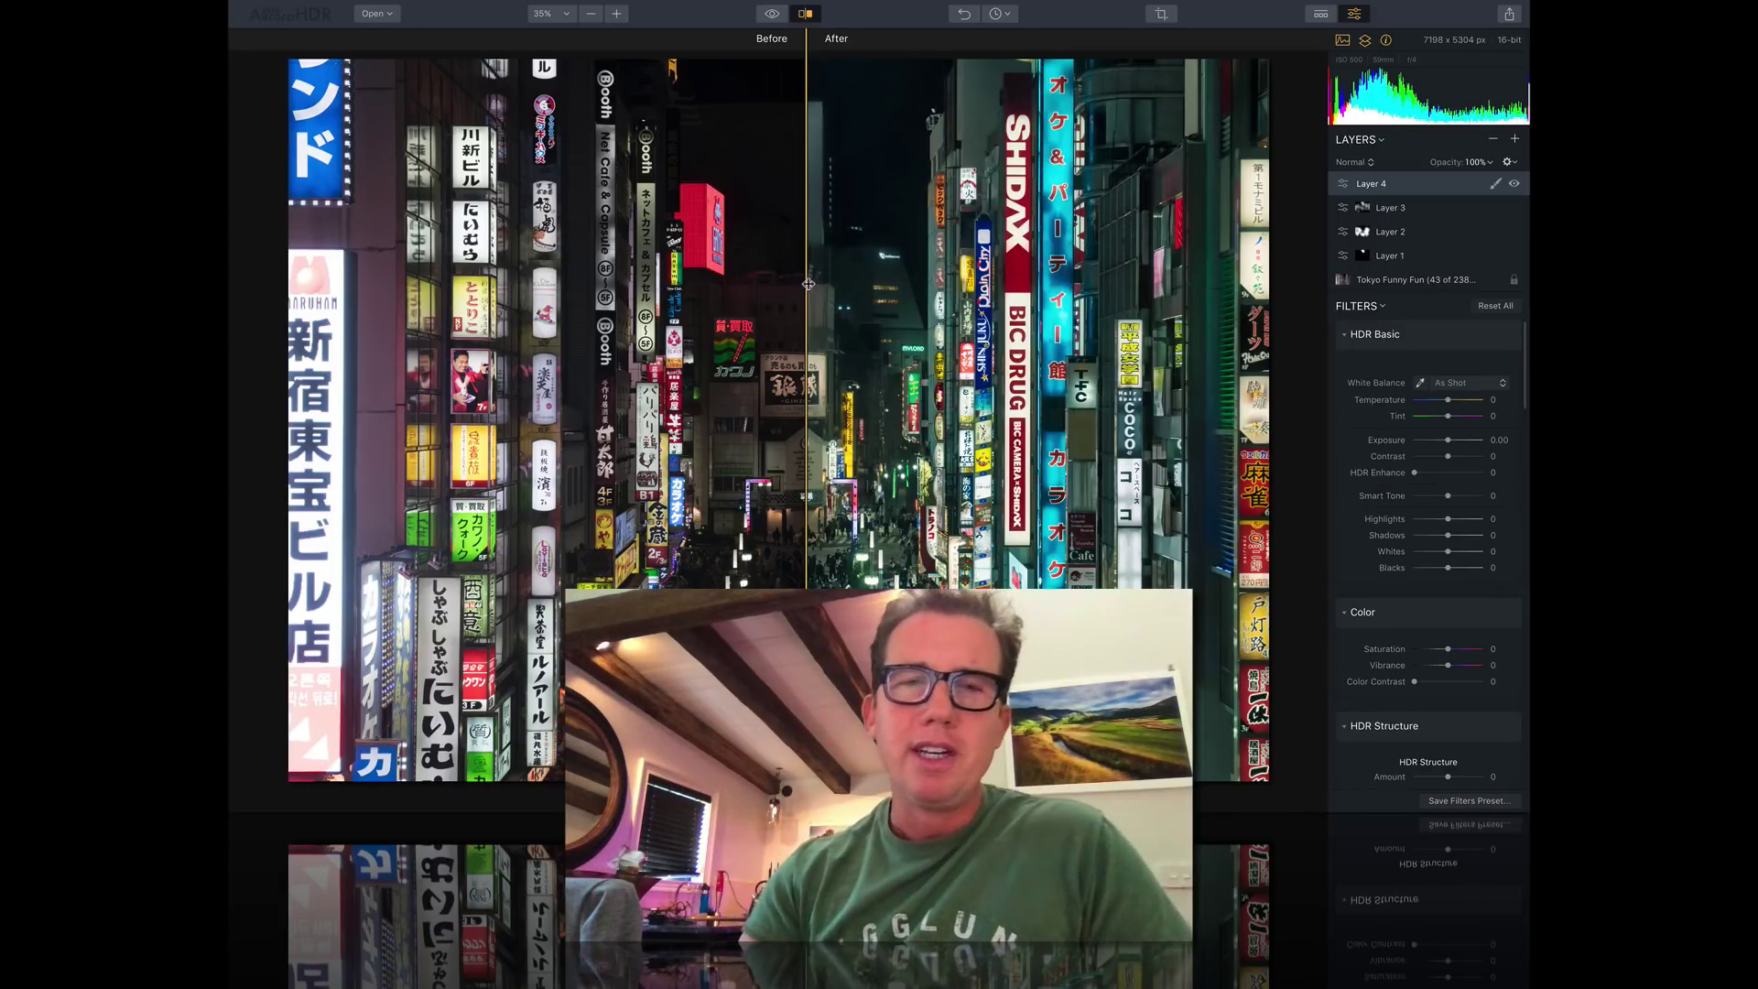
Drag the before/after divider to compare the Tokyo photo versions, then turn split view off
left_click_drag(808, 284, 576, 309)
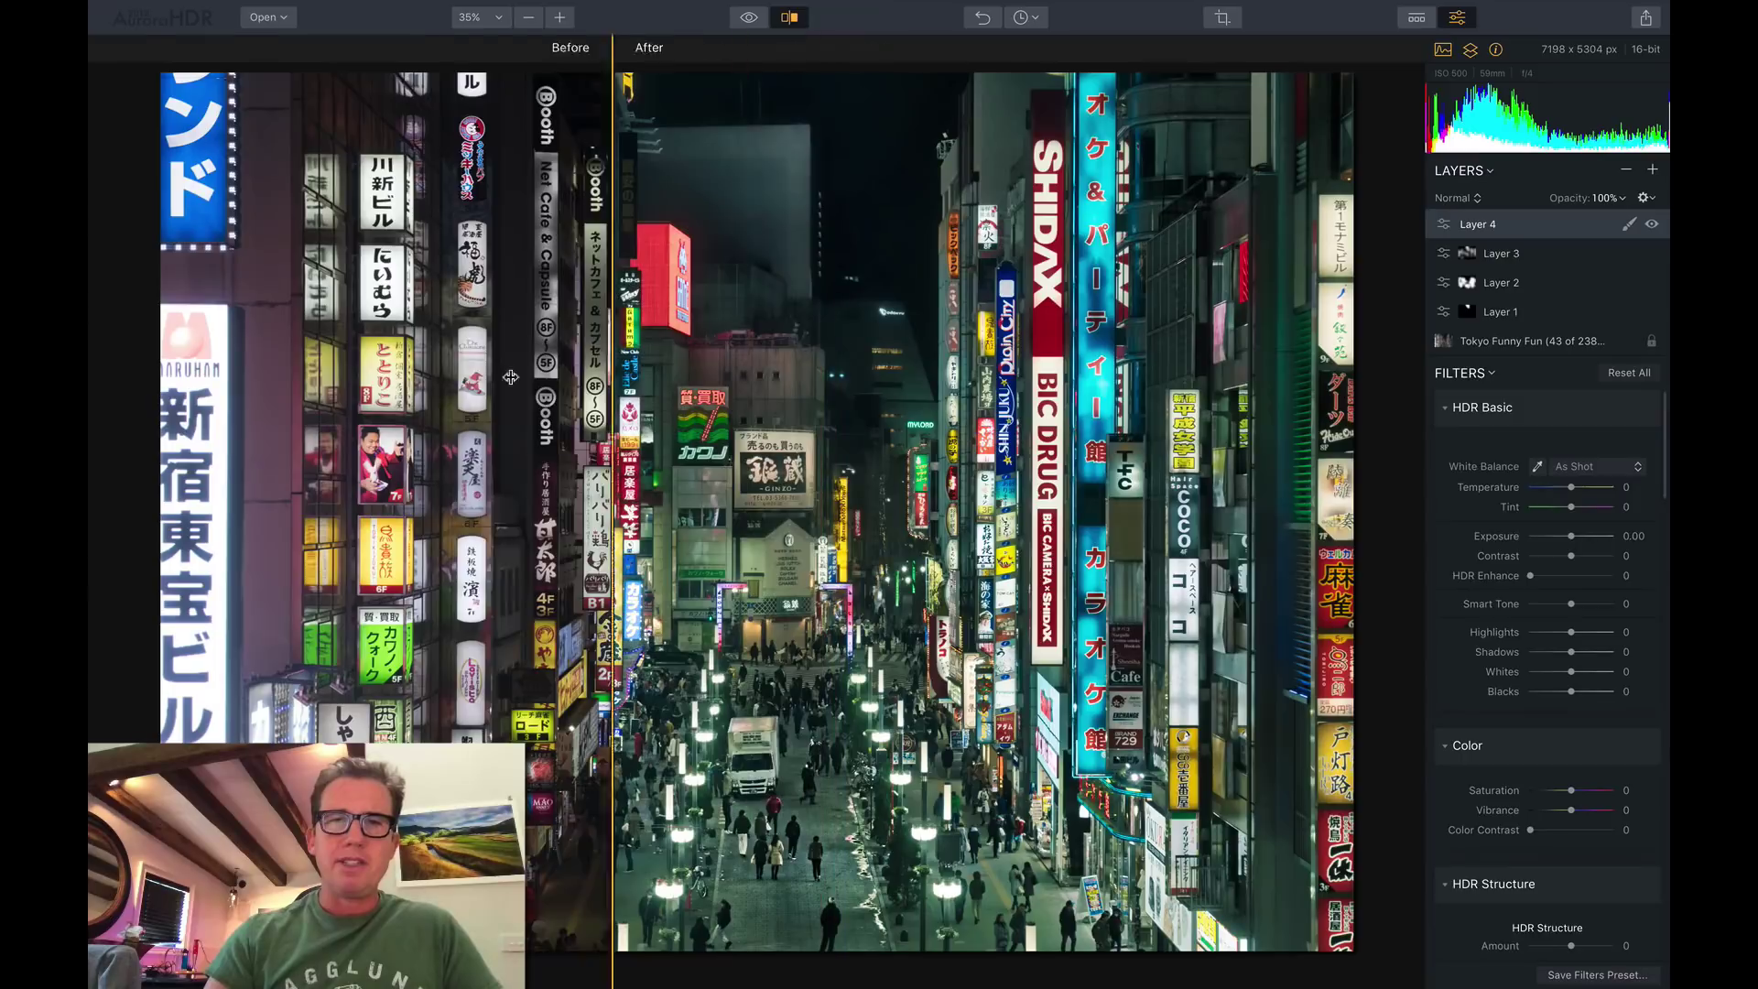
left_click_drag(510, 377, 422, 385)
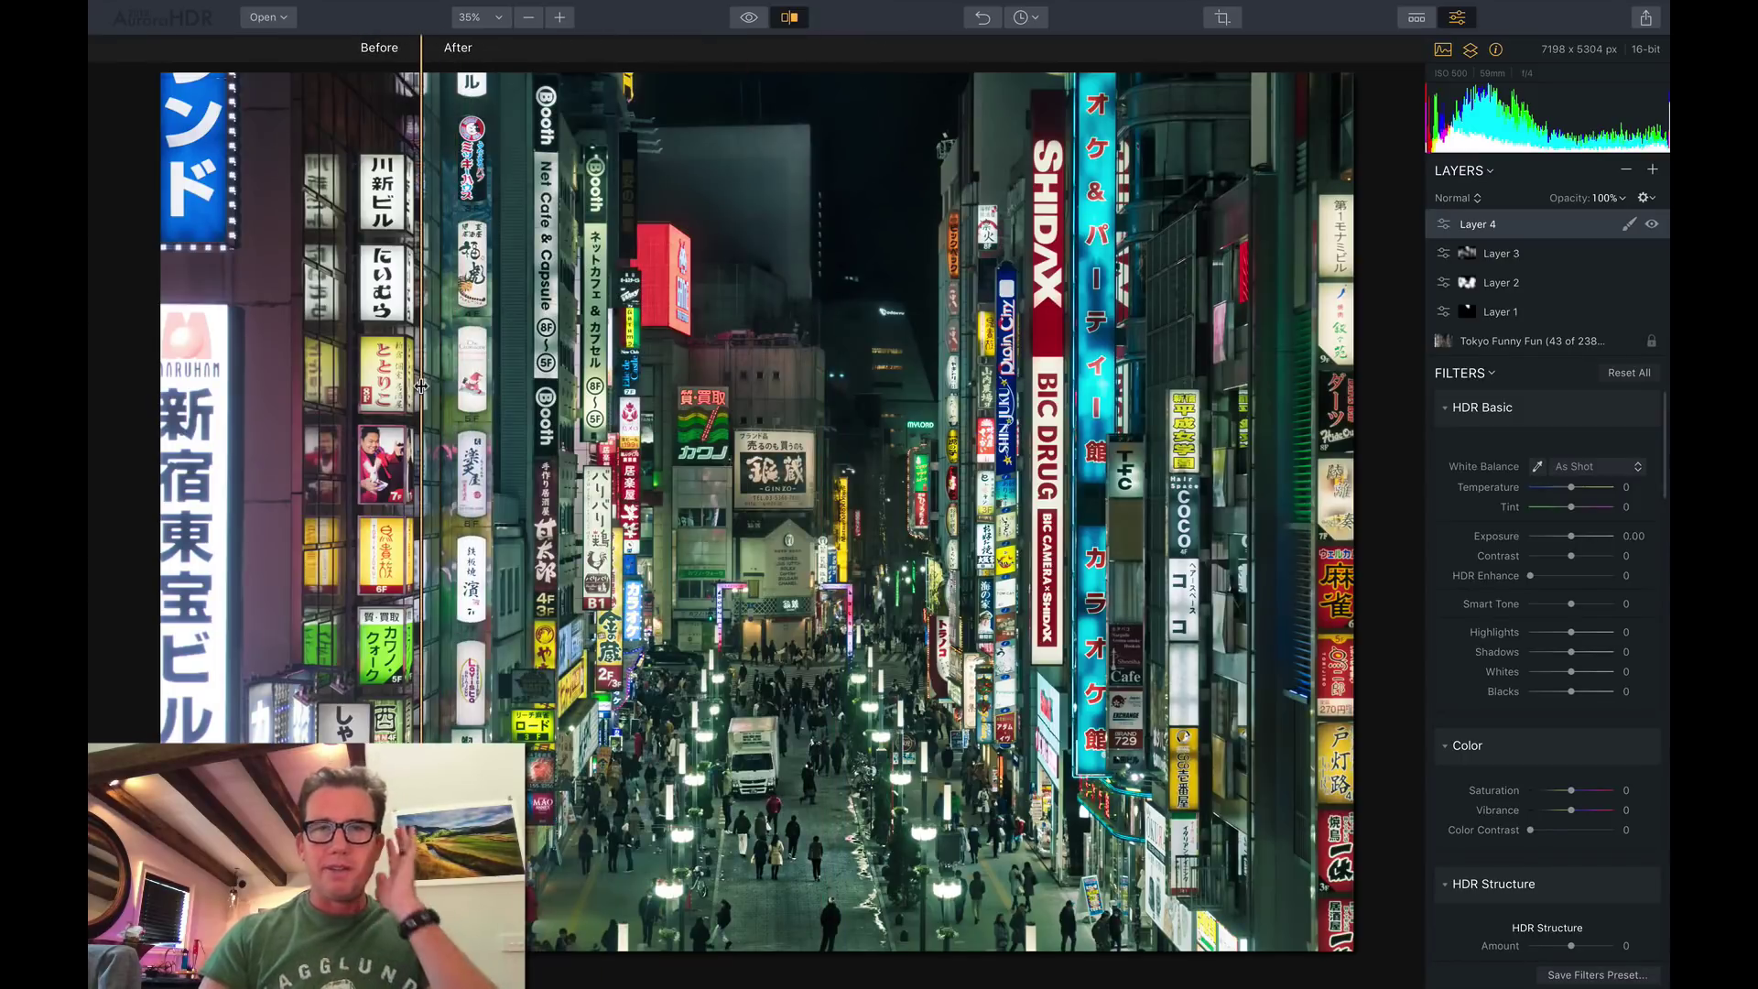
left_click(790, 18)
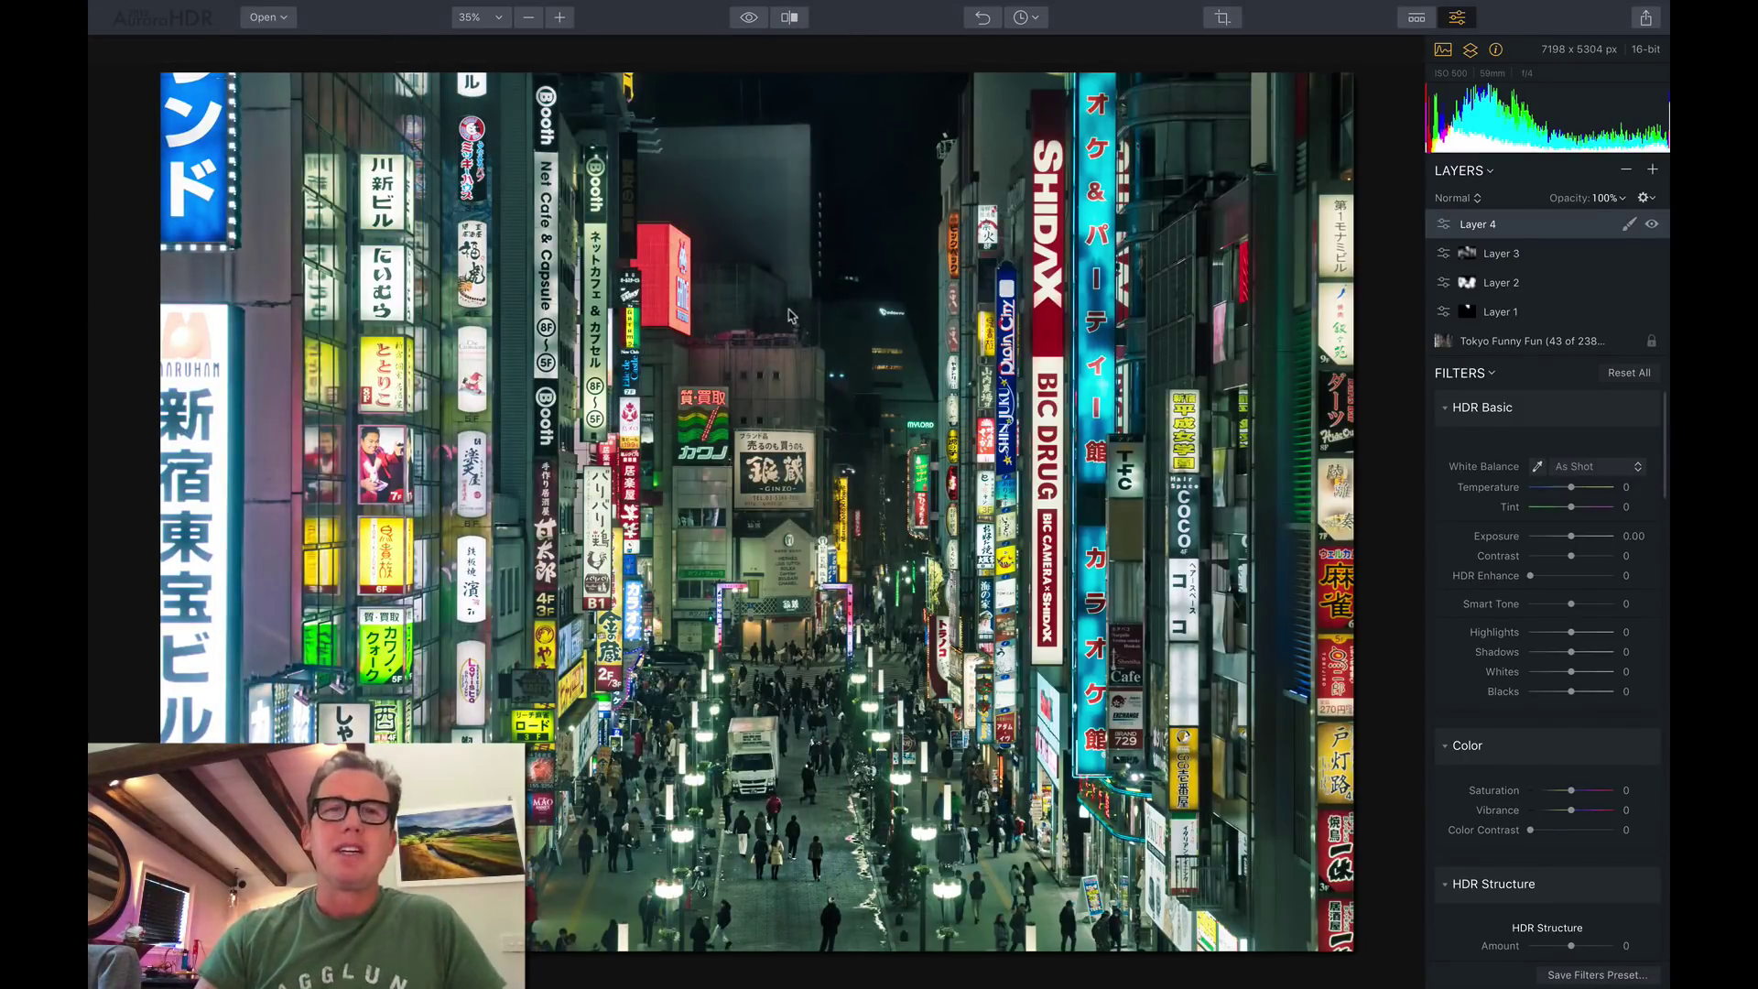
Toggle between the original and the edited Tokyo photo several times to compare them
left_click(749, 27)
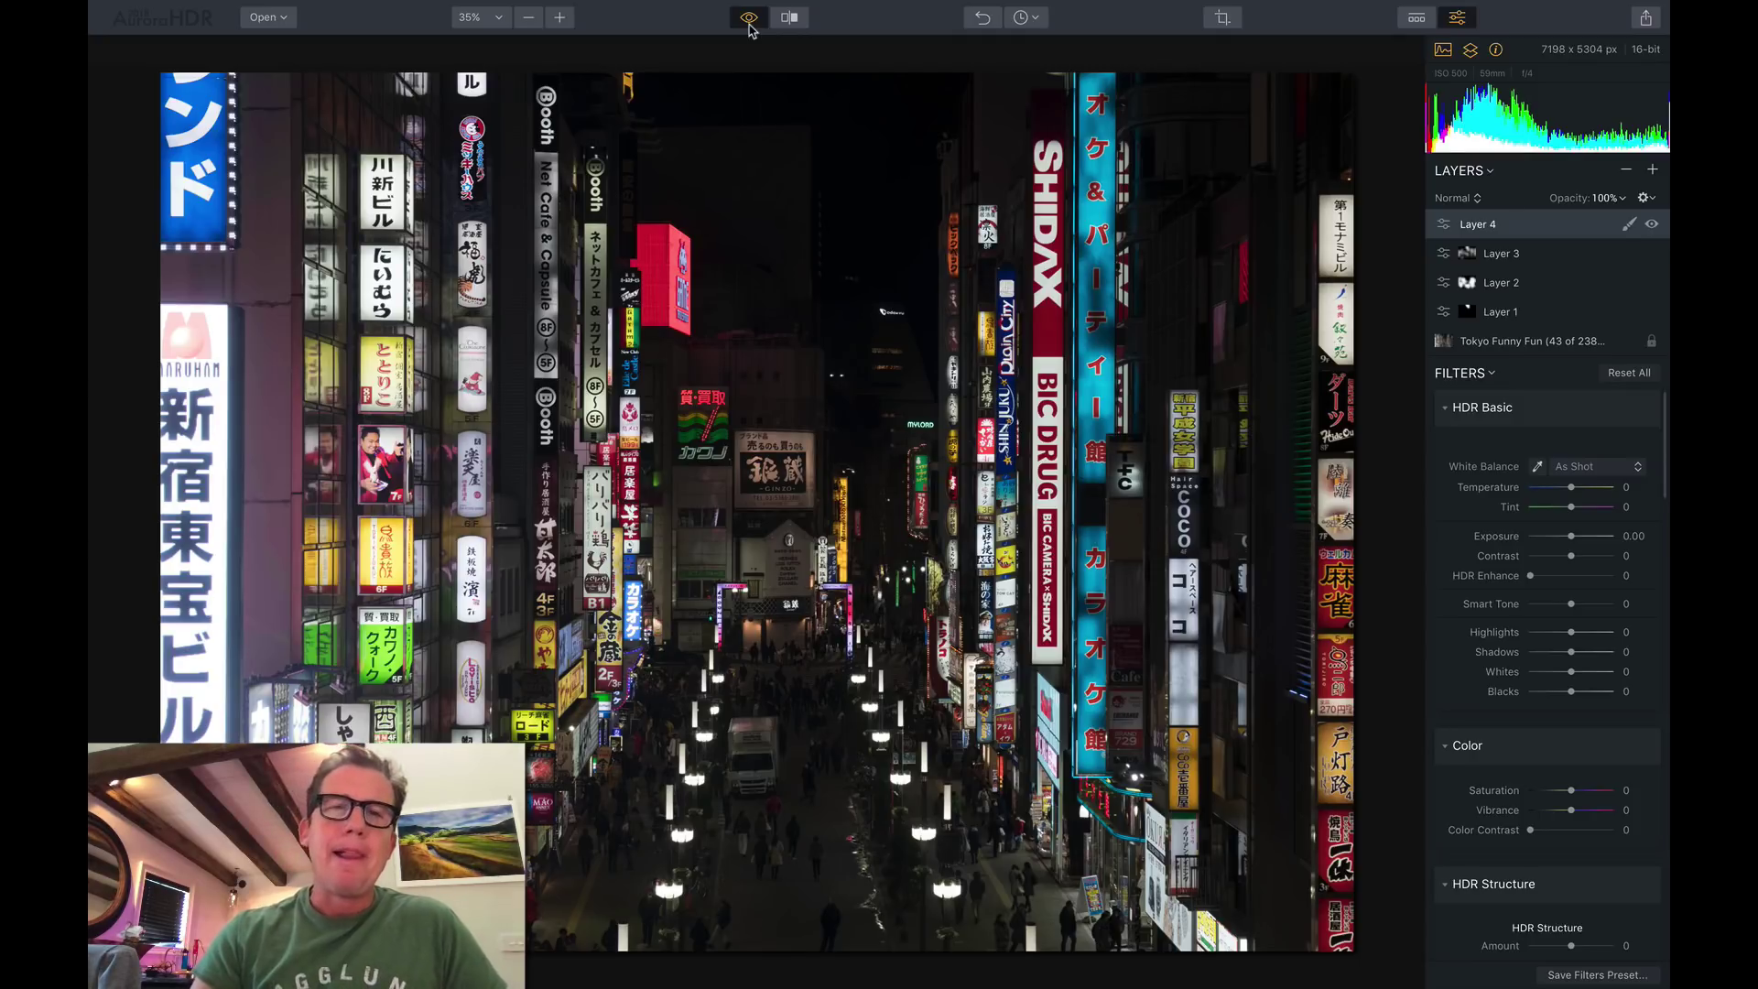
left_click(749, 19)
left_click(749, 18)
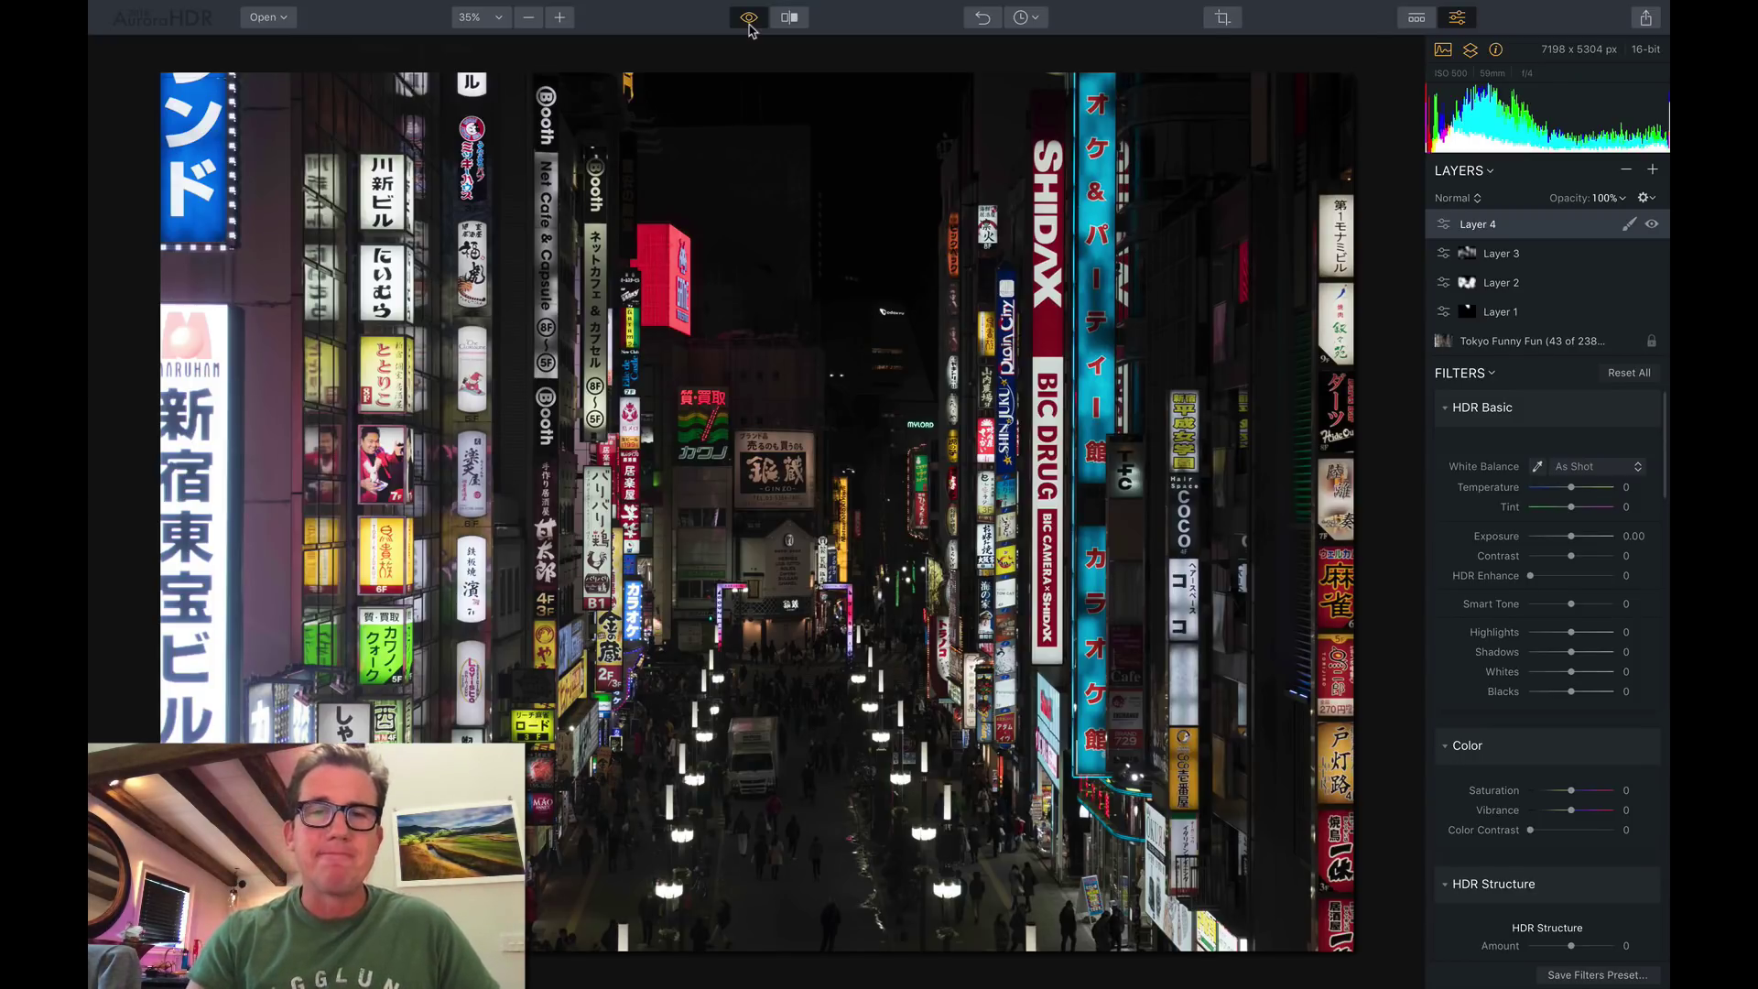
left_click(749, 20)
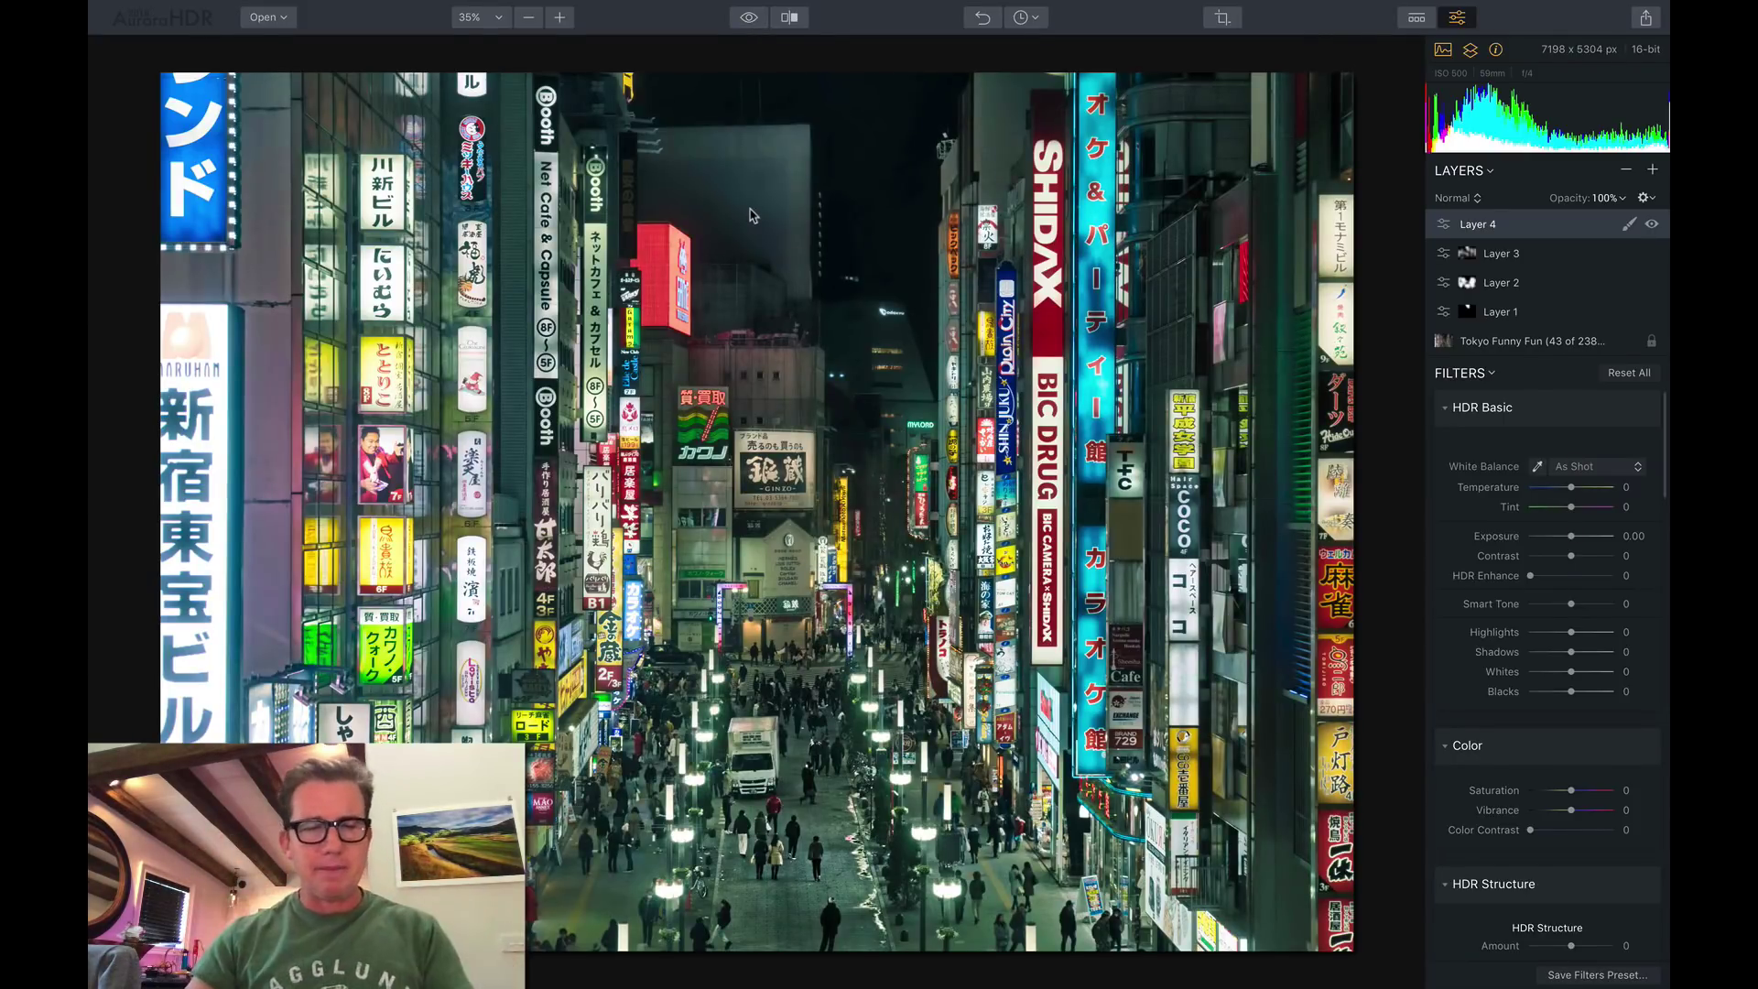
key("super+Tab")
key("super+Tab")
key("super+Tab")
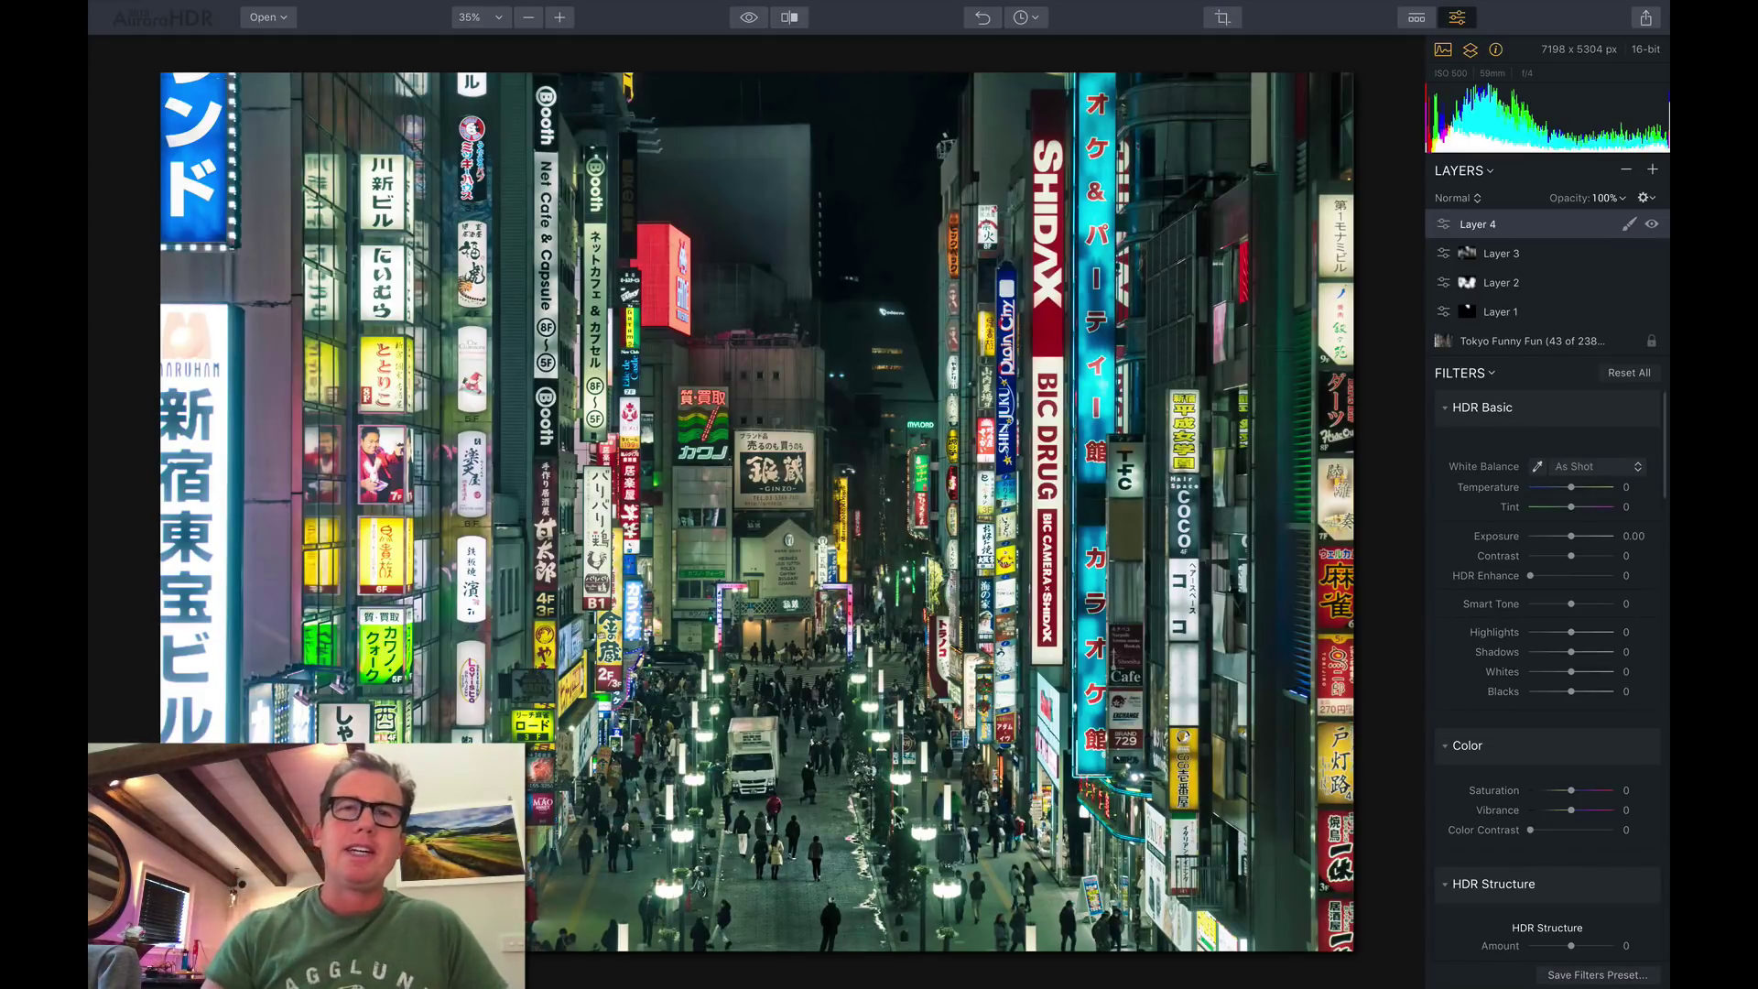
left_click(789, 16)
left_click_drag(422, 432, 422, 241)
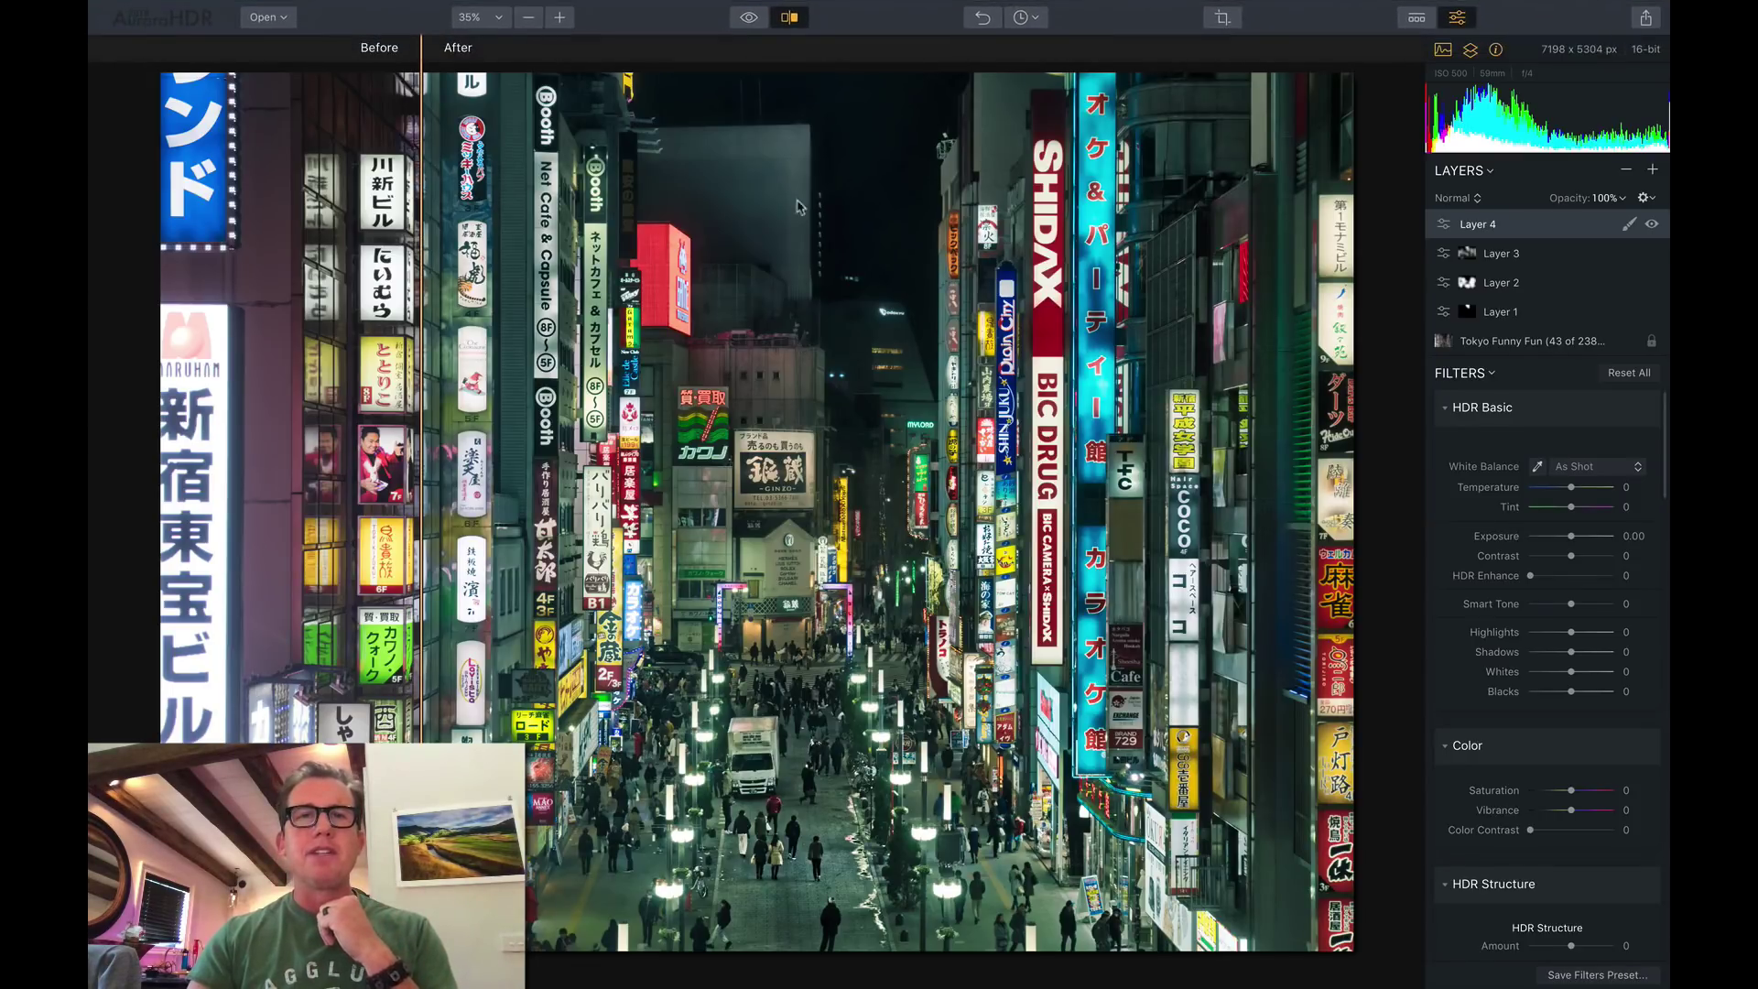
left_click(788, 16)
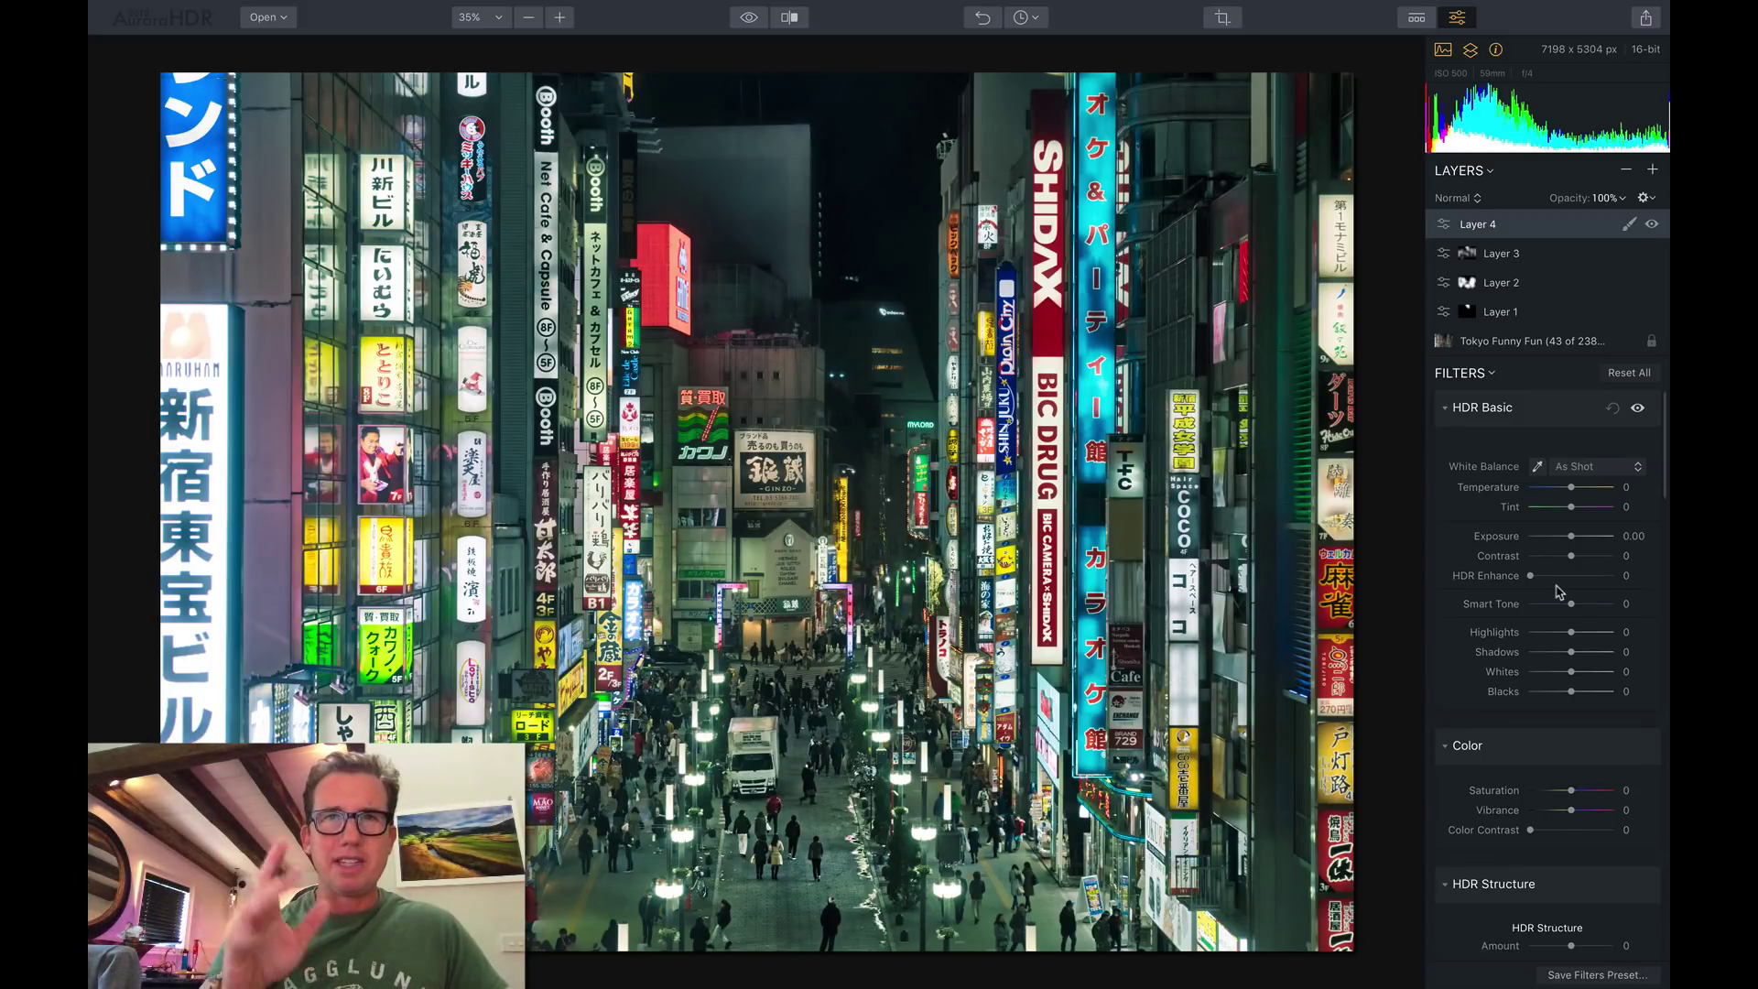
Scroll Layer 4's Filters panel past Tone Curve and HSL down to Color Toning
scroll(1561, 593, "down", 10)
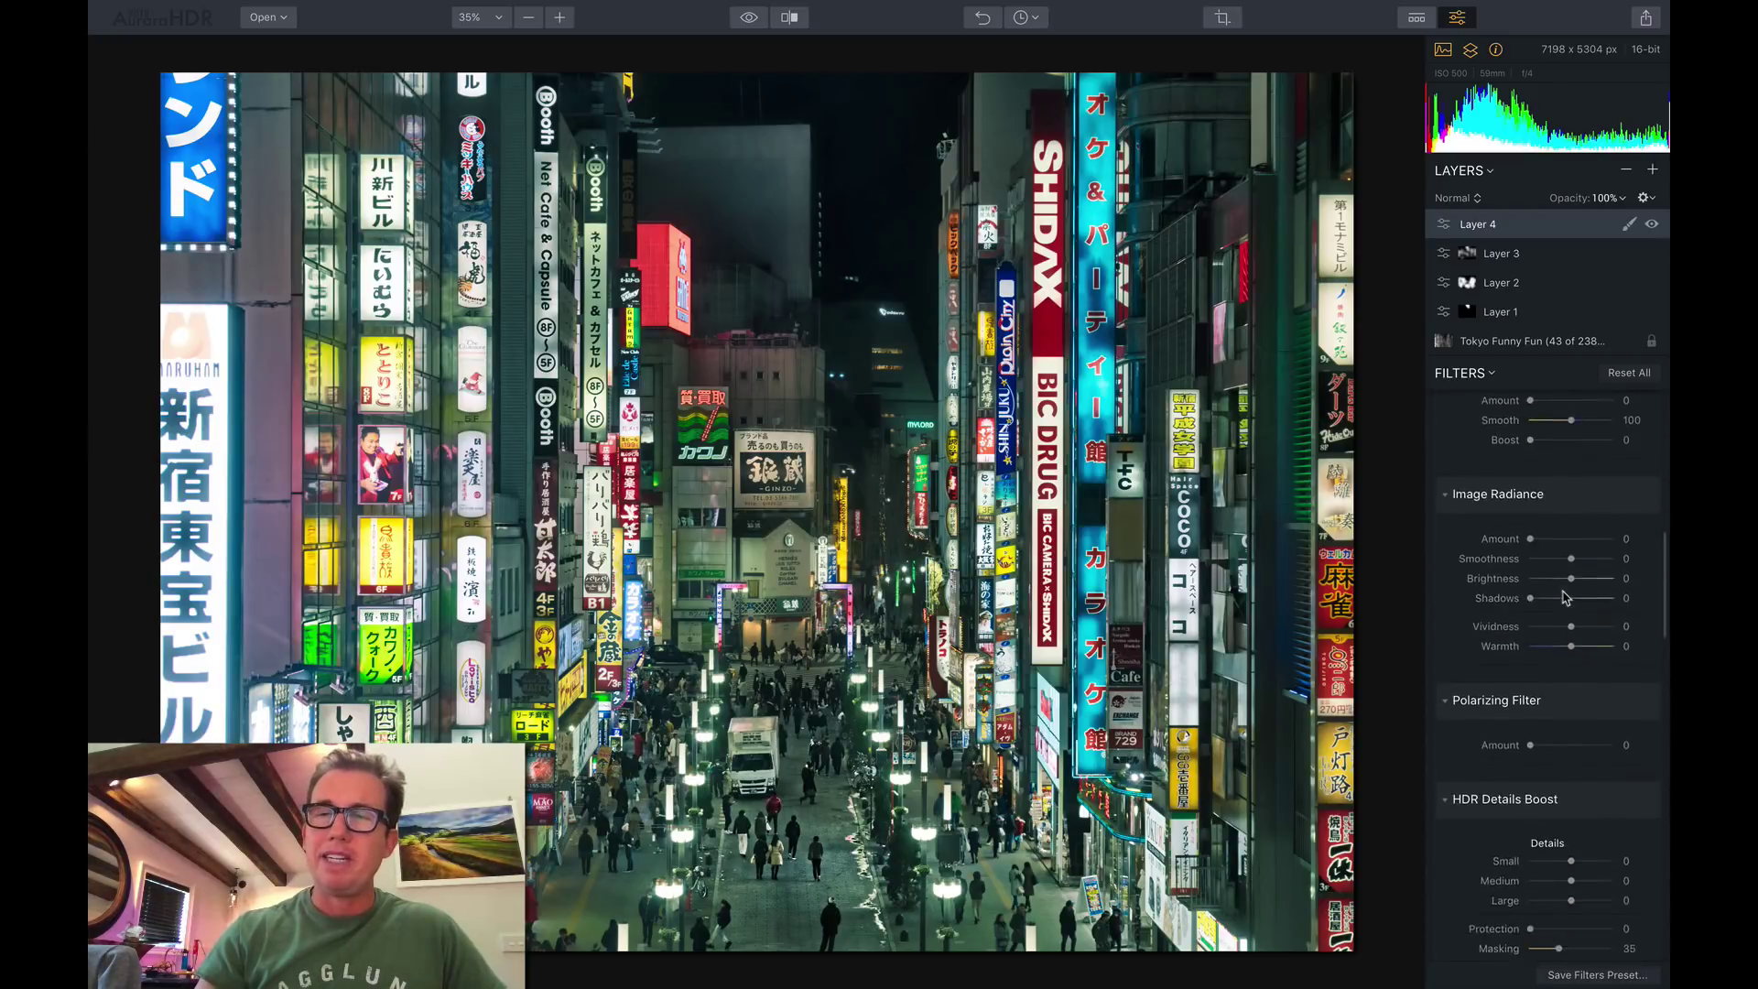
scroll(1566, 597, "down", 10)
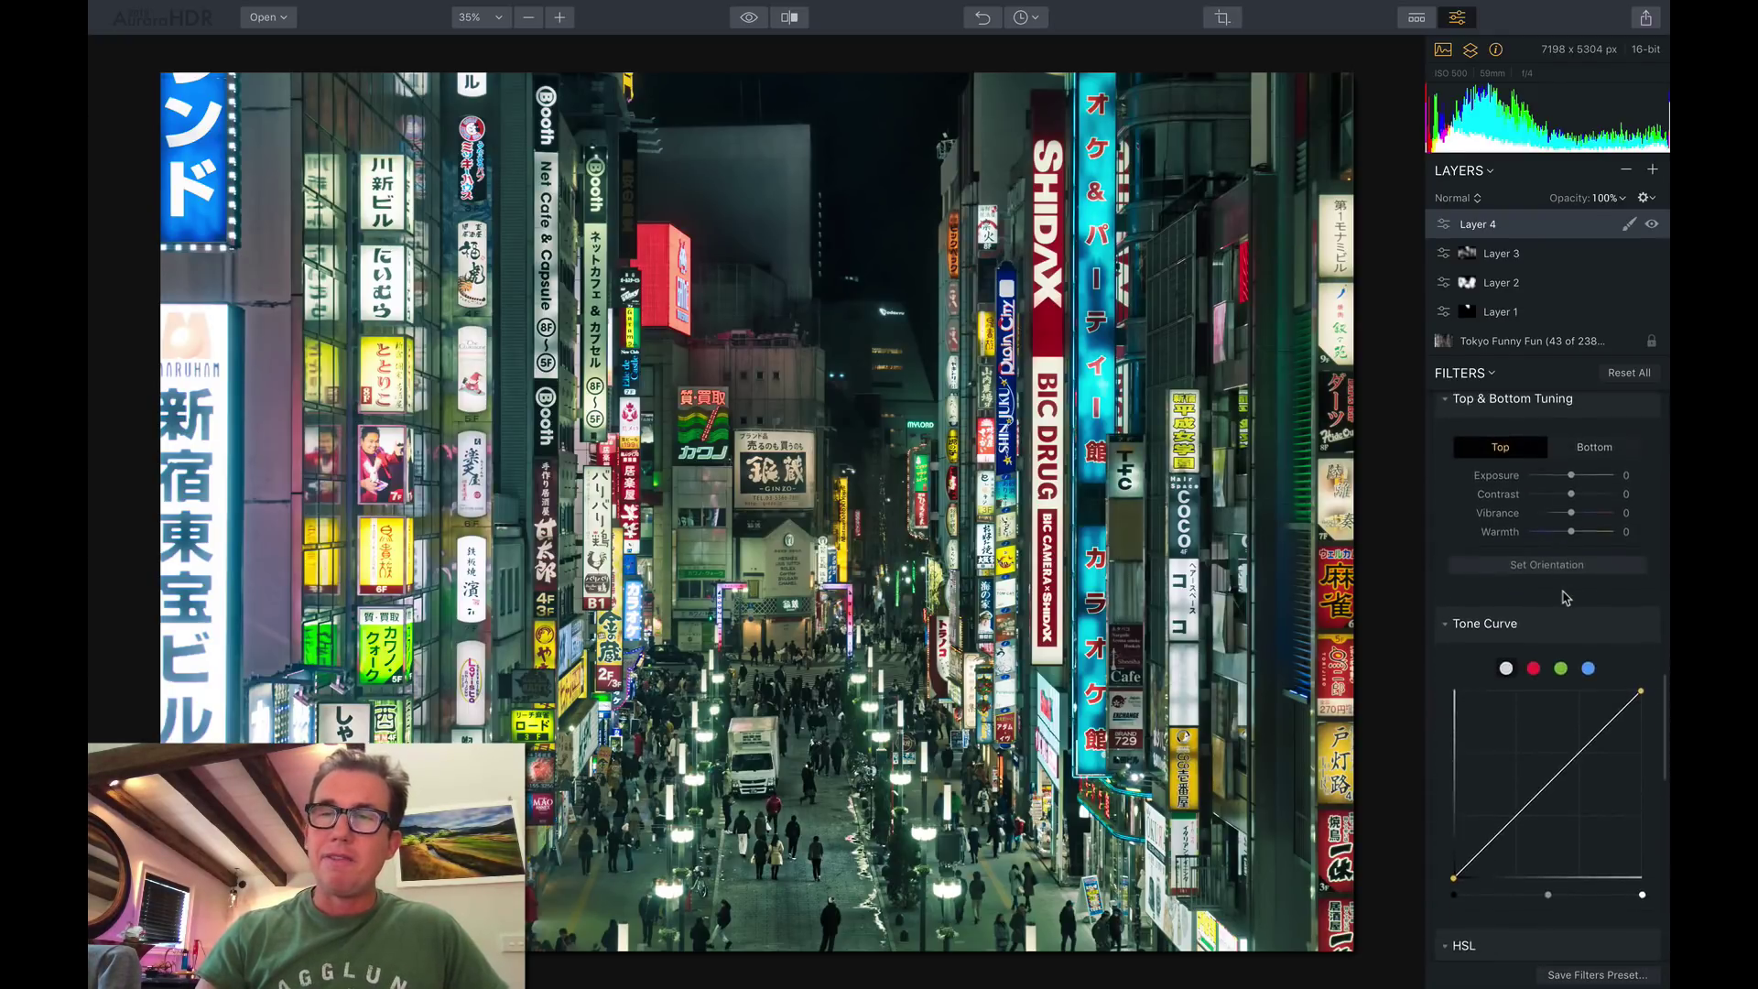
scroll(1566, 598, "down", 8)
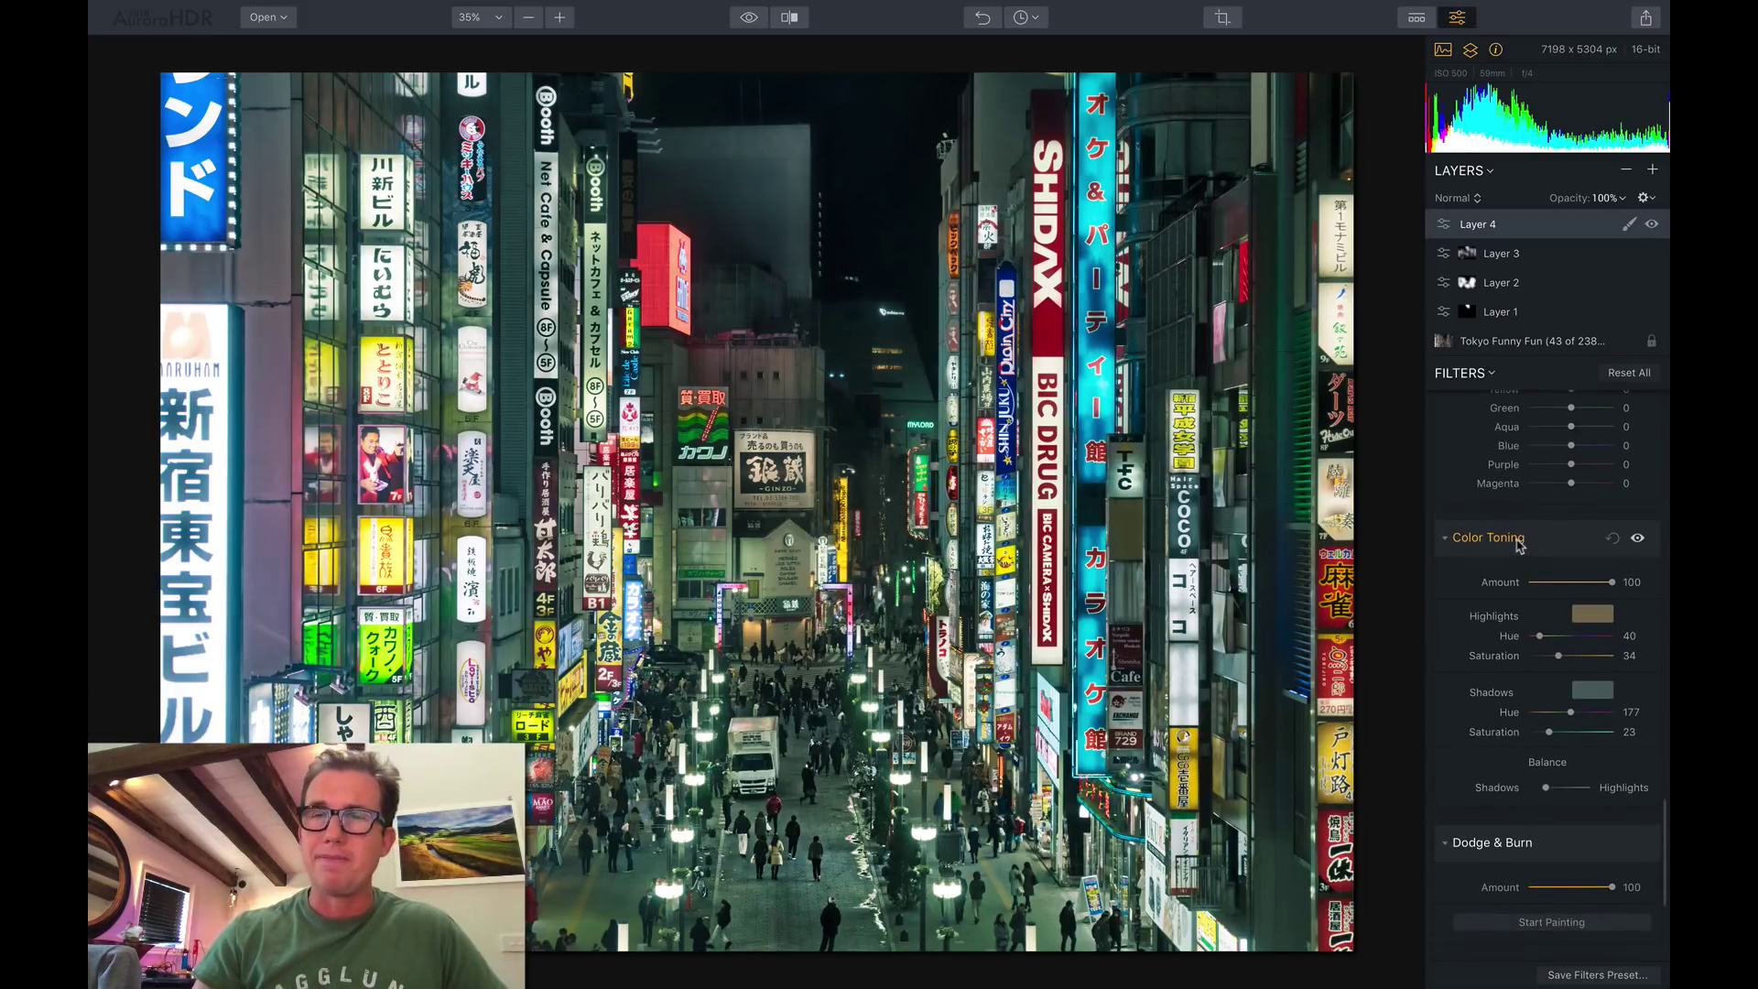
mouse_move(1520, 546)
scroll(1520, 546, "down", 2)
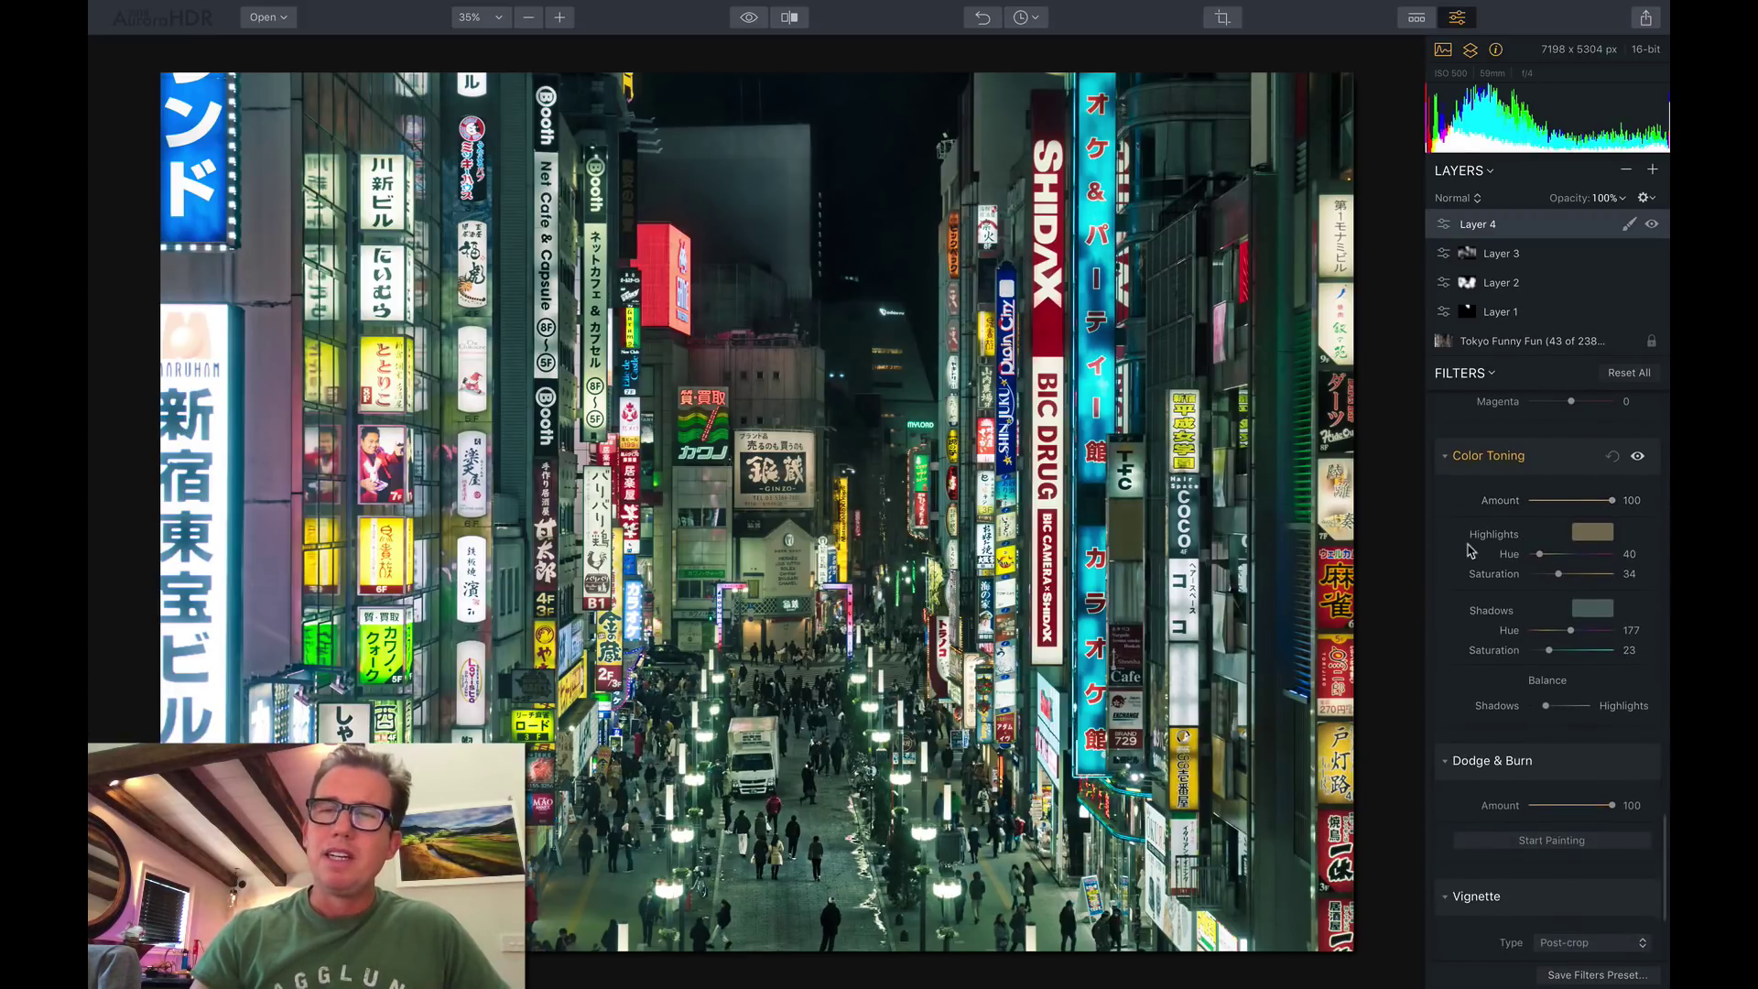
scroll(1470, 550, "down", 1)
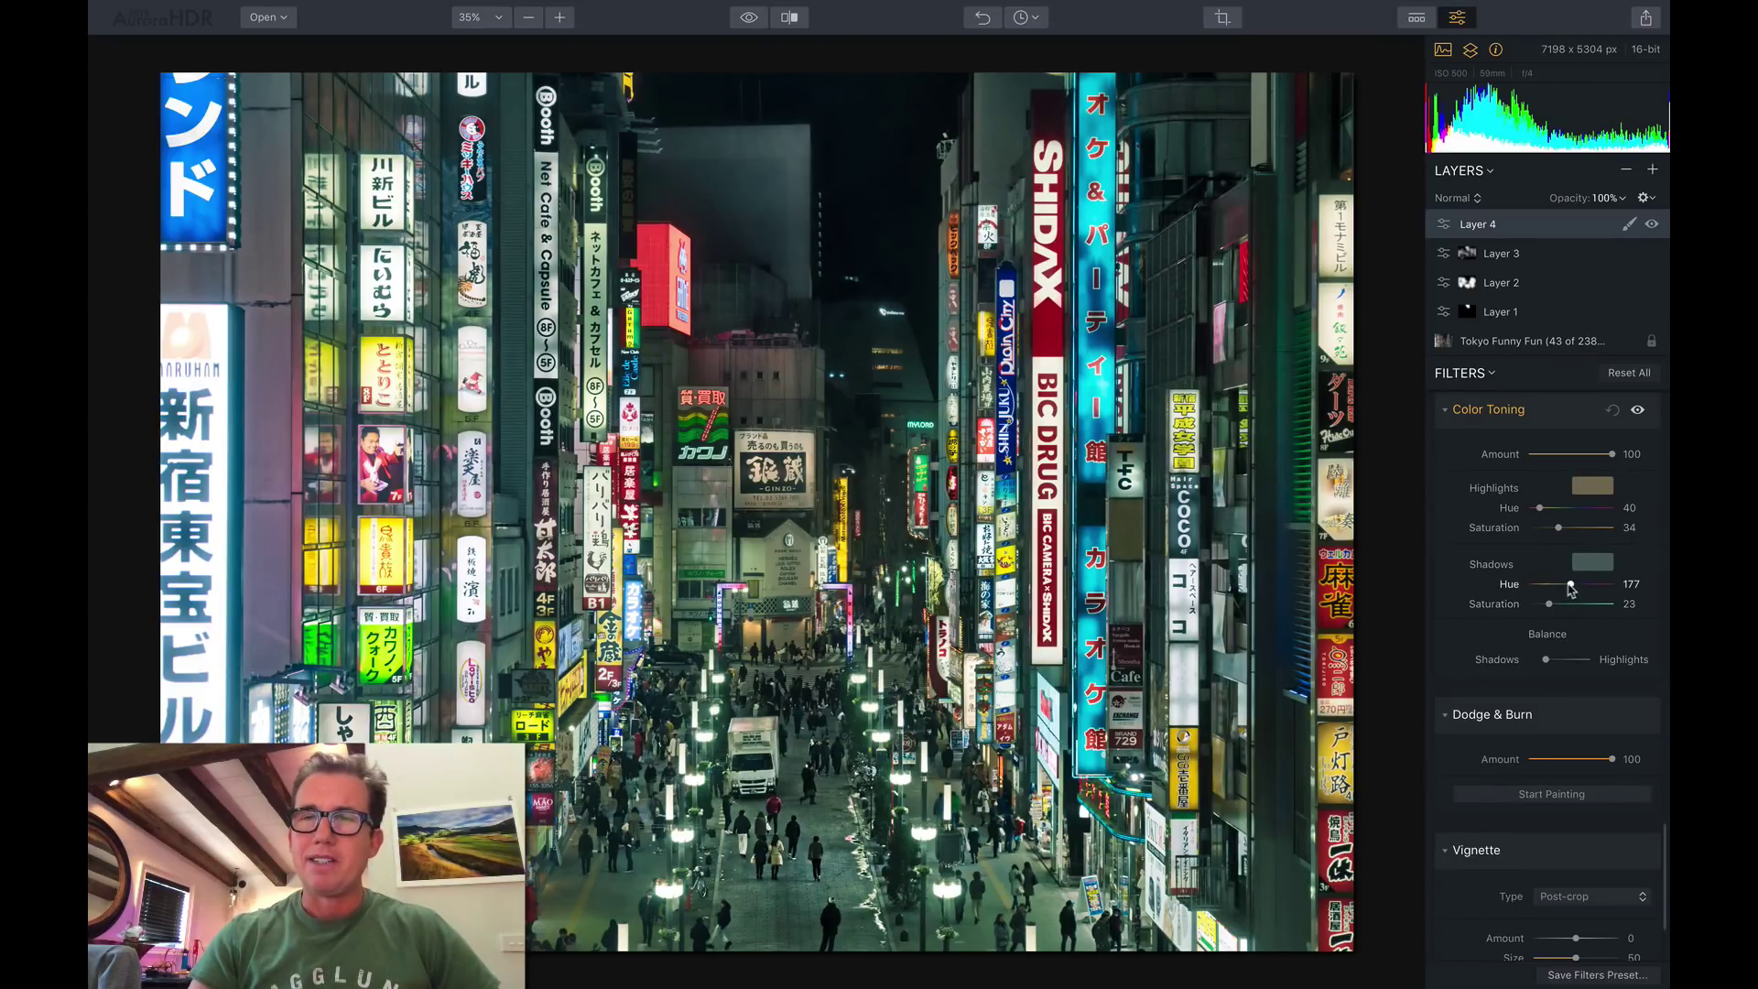
Tune the Color Toning shadow tint to hue 186 and saturation 39
mouse_move(1548, 605)
left_mouse_down()
mouse_move(1601, 605)
mouse_move(1557, 608)
left_mouse_up()
scroll(1561, 614, "up", 10)
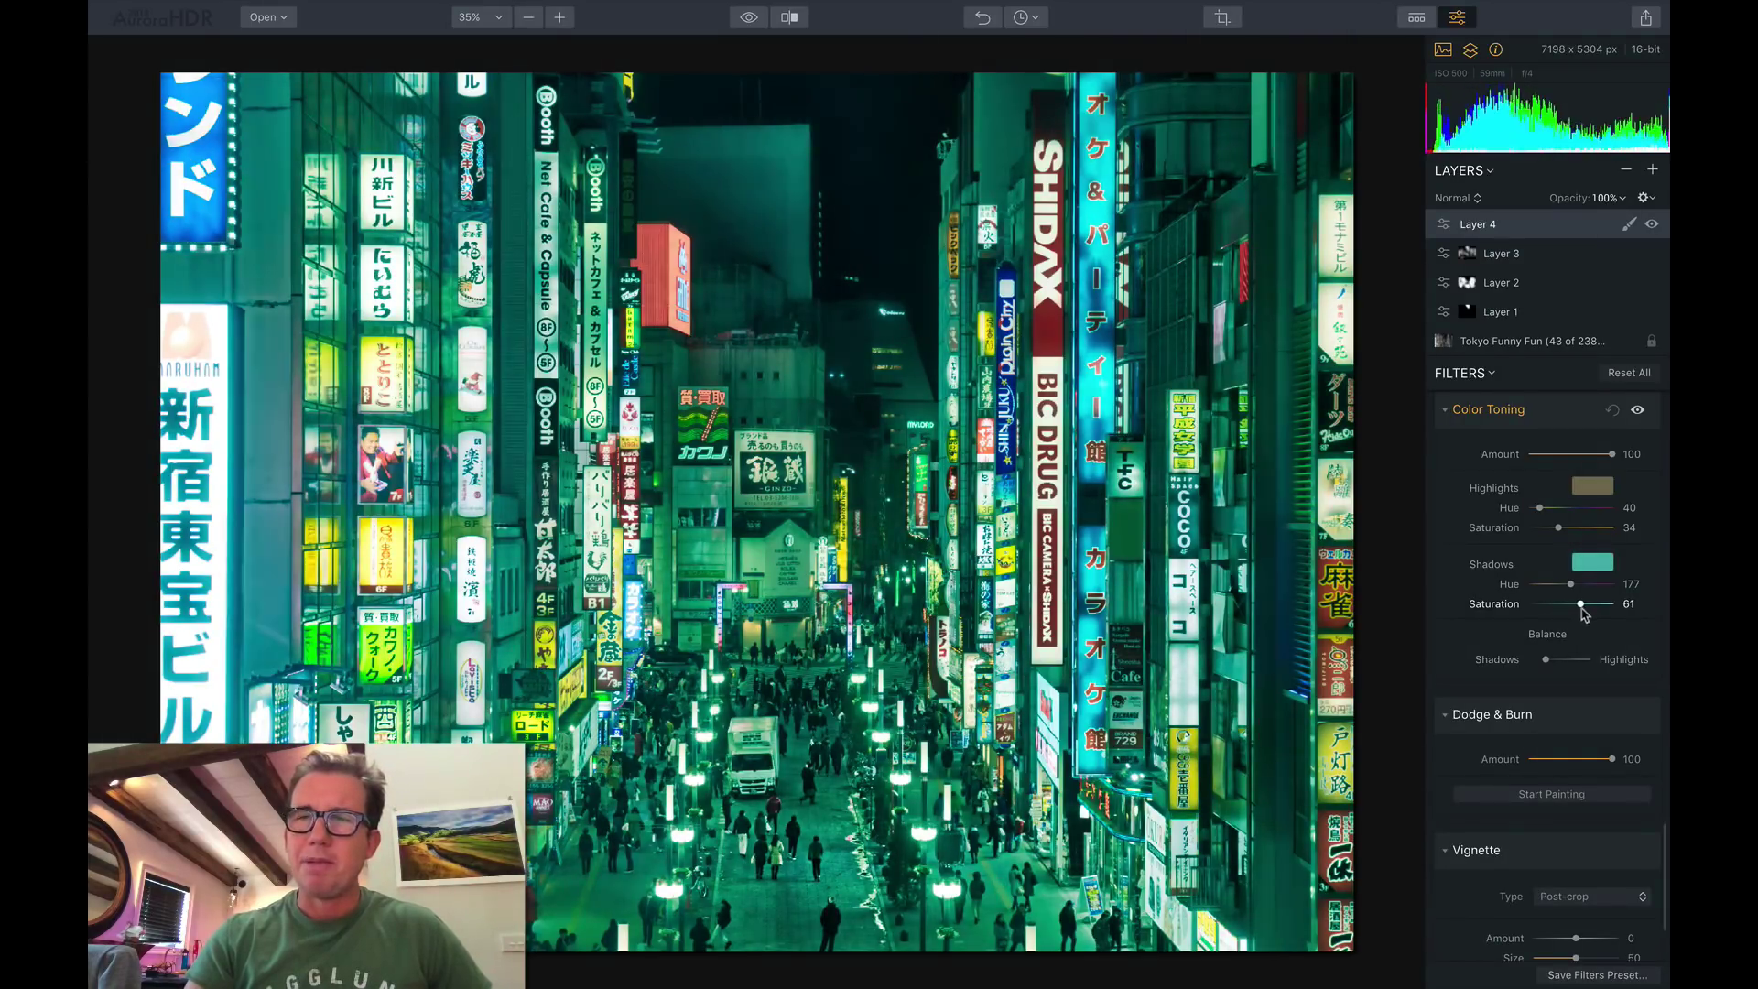
scroll(1580, 602, "up", 4)
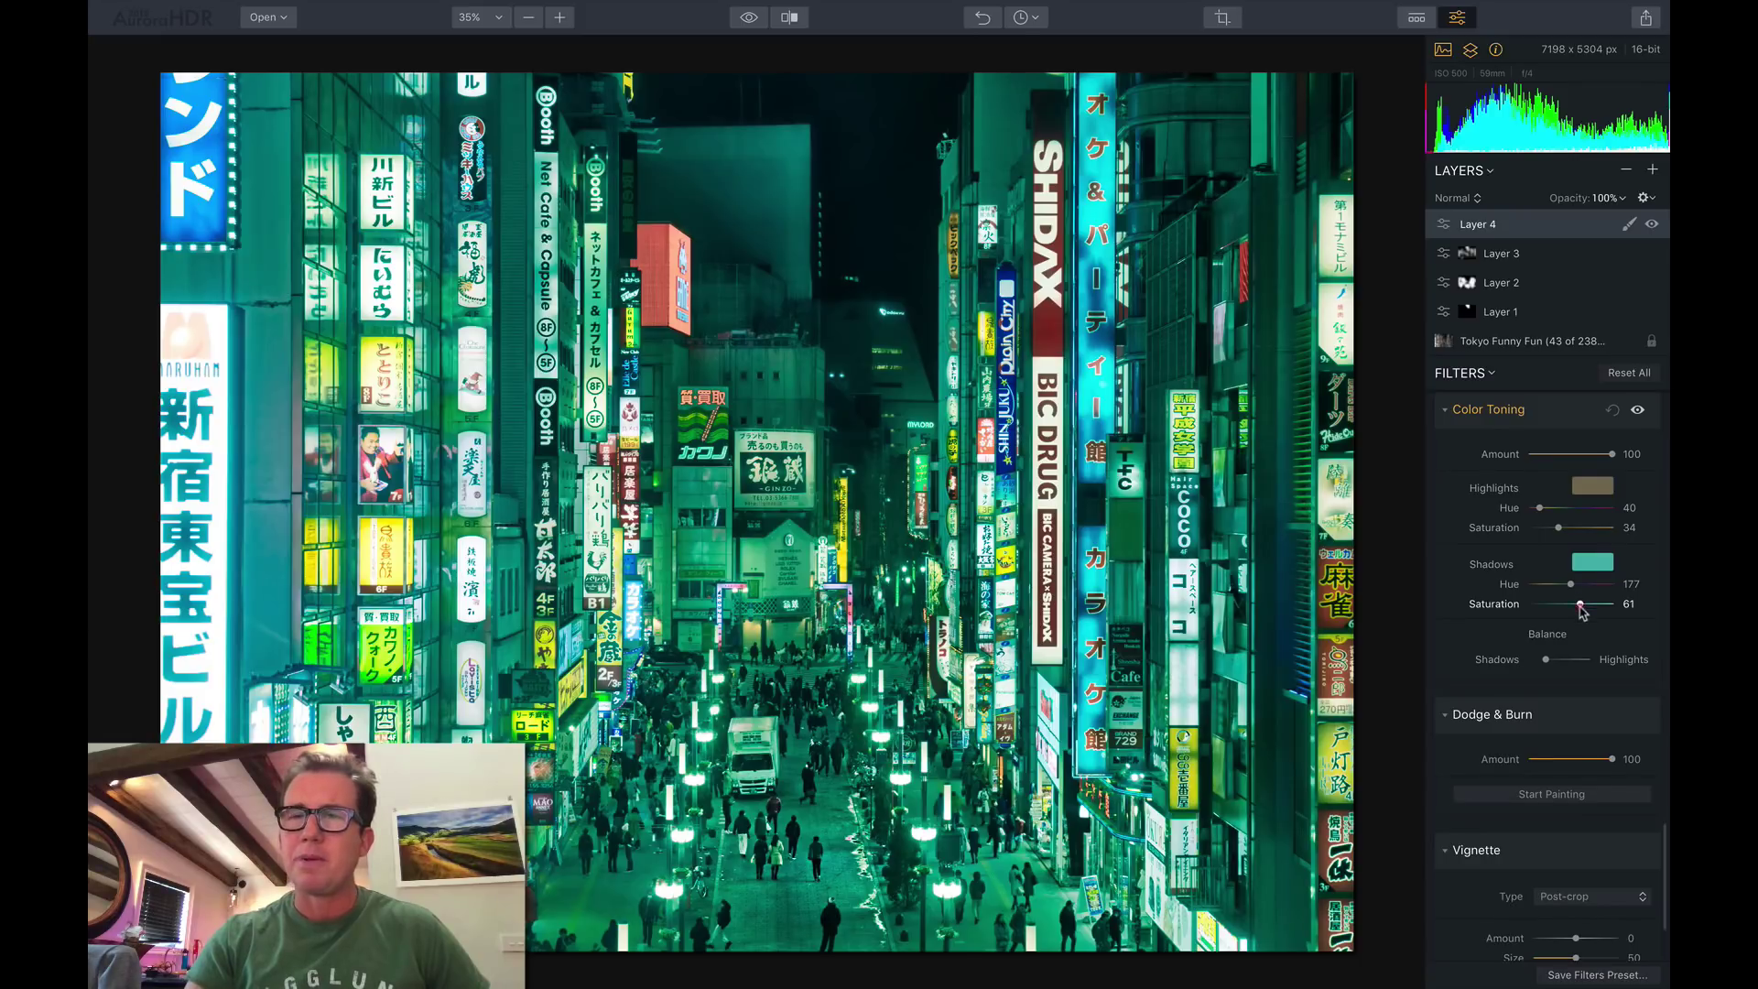
mouse_move(1581, 607)
left_mouse_down()
mouse_move(1558, 606)
mouse_move(1593, 605)
left_mouse_up()
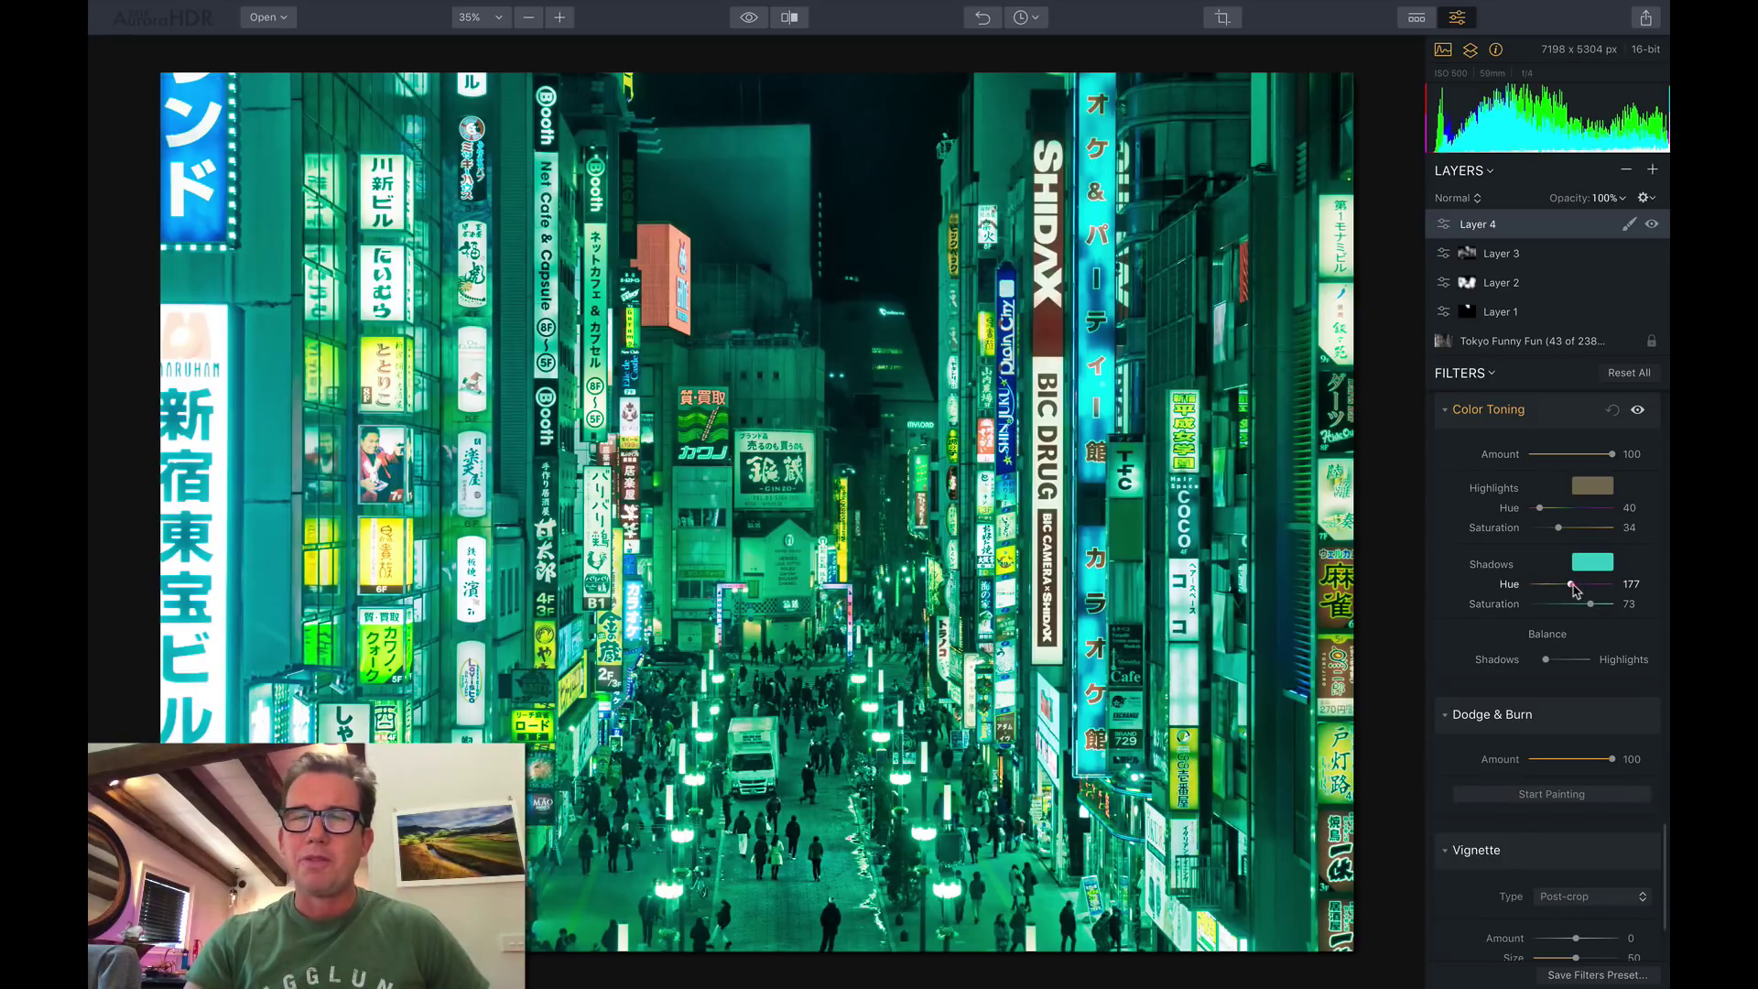
left_click_drag(1571, 586, 1573, 587)
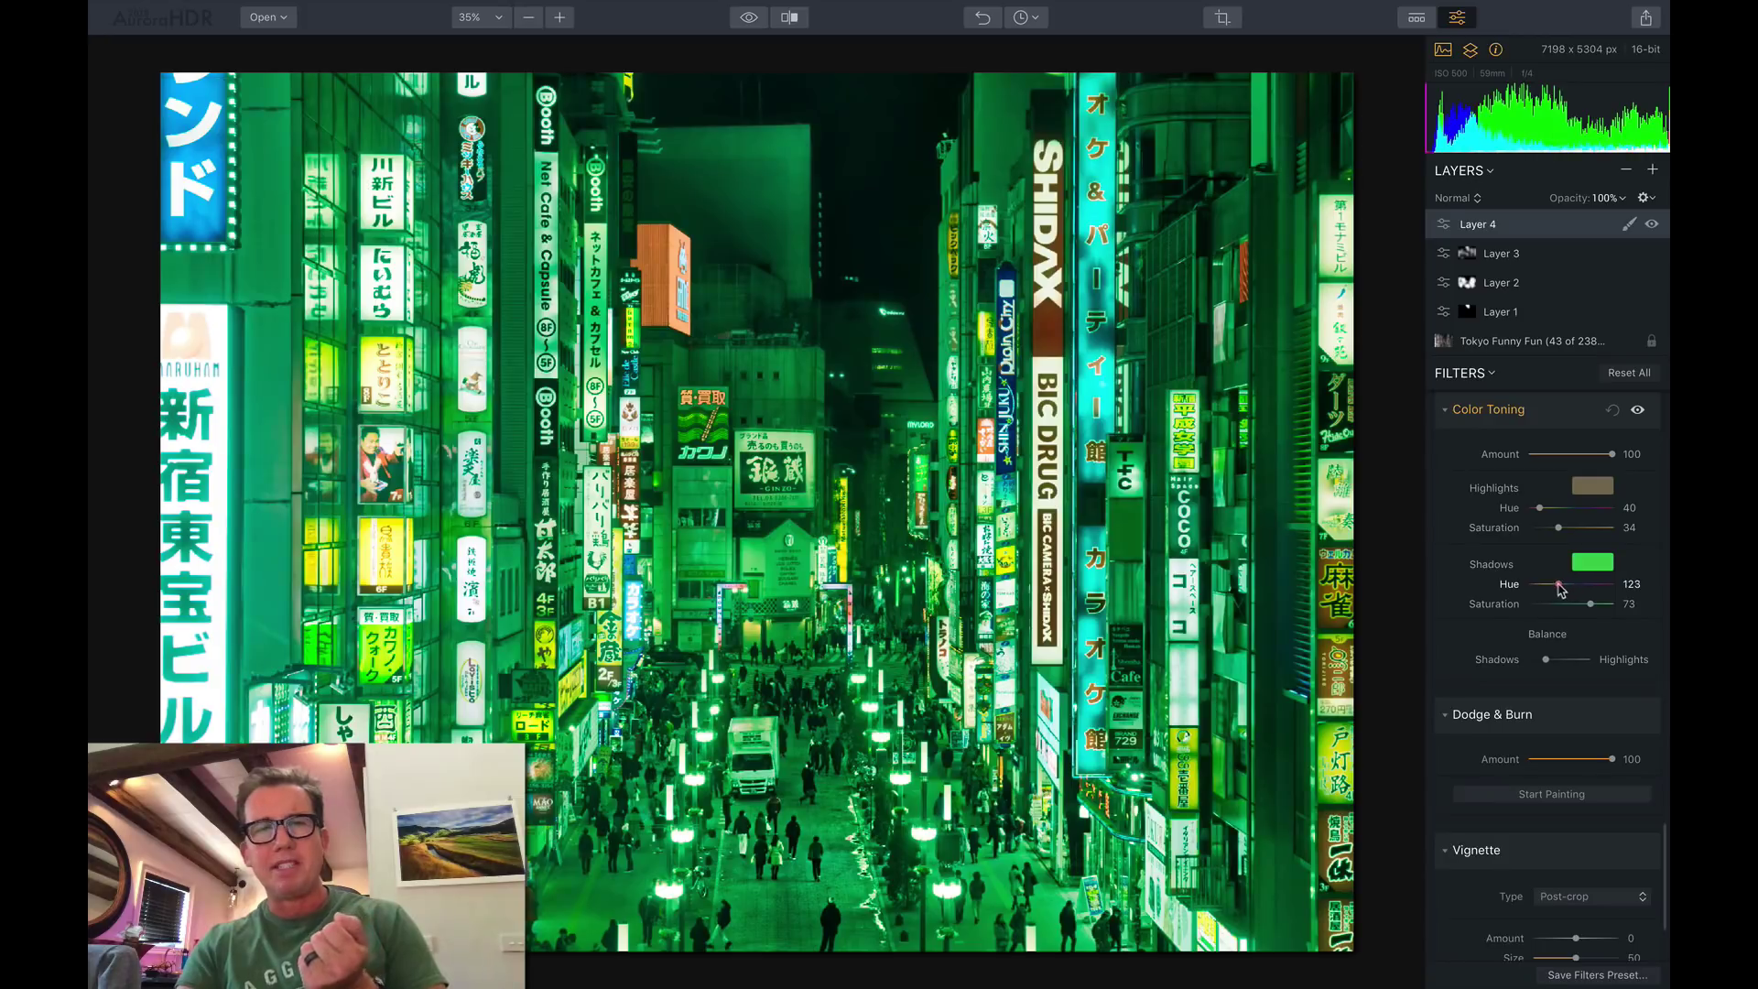
mouse_move(1566, 586)
left_mouse_down()
mouse_move(1546, 585)
mouse_move(1597, 586)
mouse_move(1554, 589)
mouse_move(1577, 589)
mouse_move(1519, 619)
mouse_move(1564, 613)
left_mouse_up()
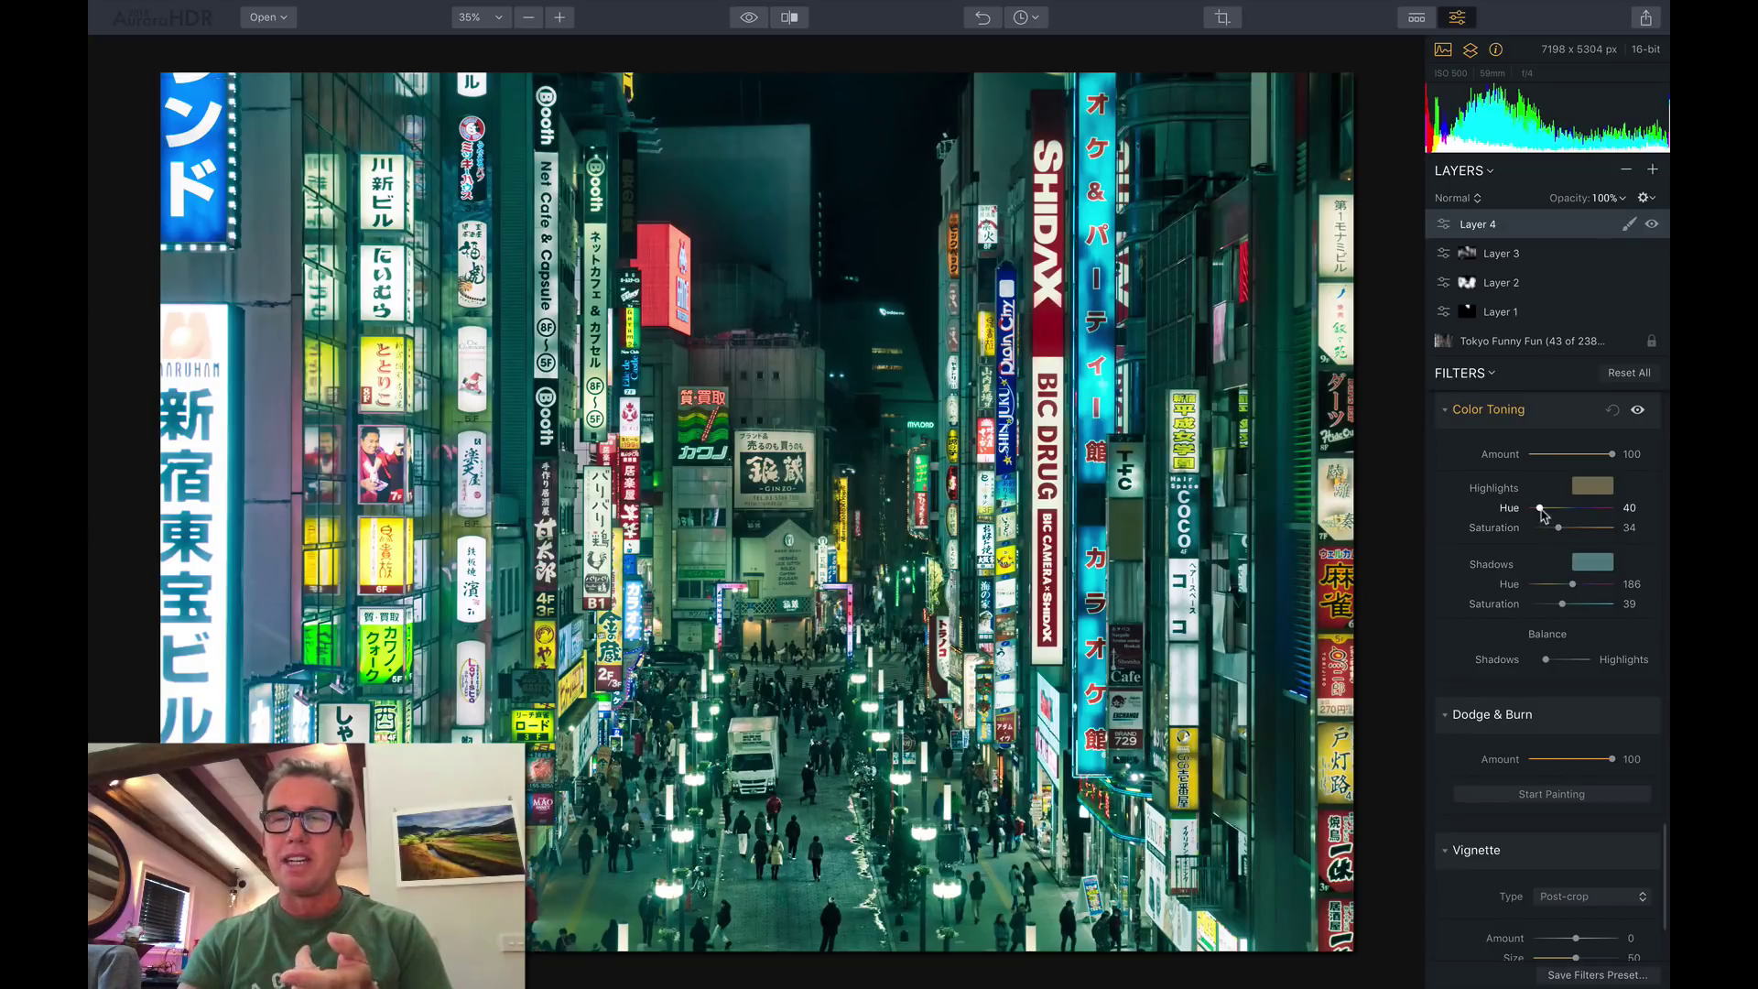
Set highlight tint to hue 58, saturation 61 and shift Balance toward highlights
mouse_move(1559, 528)
left_mouse_down()
mouse_move(1609, 529)
mouse_move(1557, 528)
mouse_move(1587, 529)
mouse_move(1560, 509)
mouse_move(1598, 511)
mouse_move(1545, 516)
mouse_move(1581, 528)
left_mouse_up()
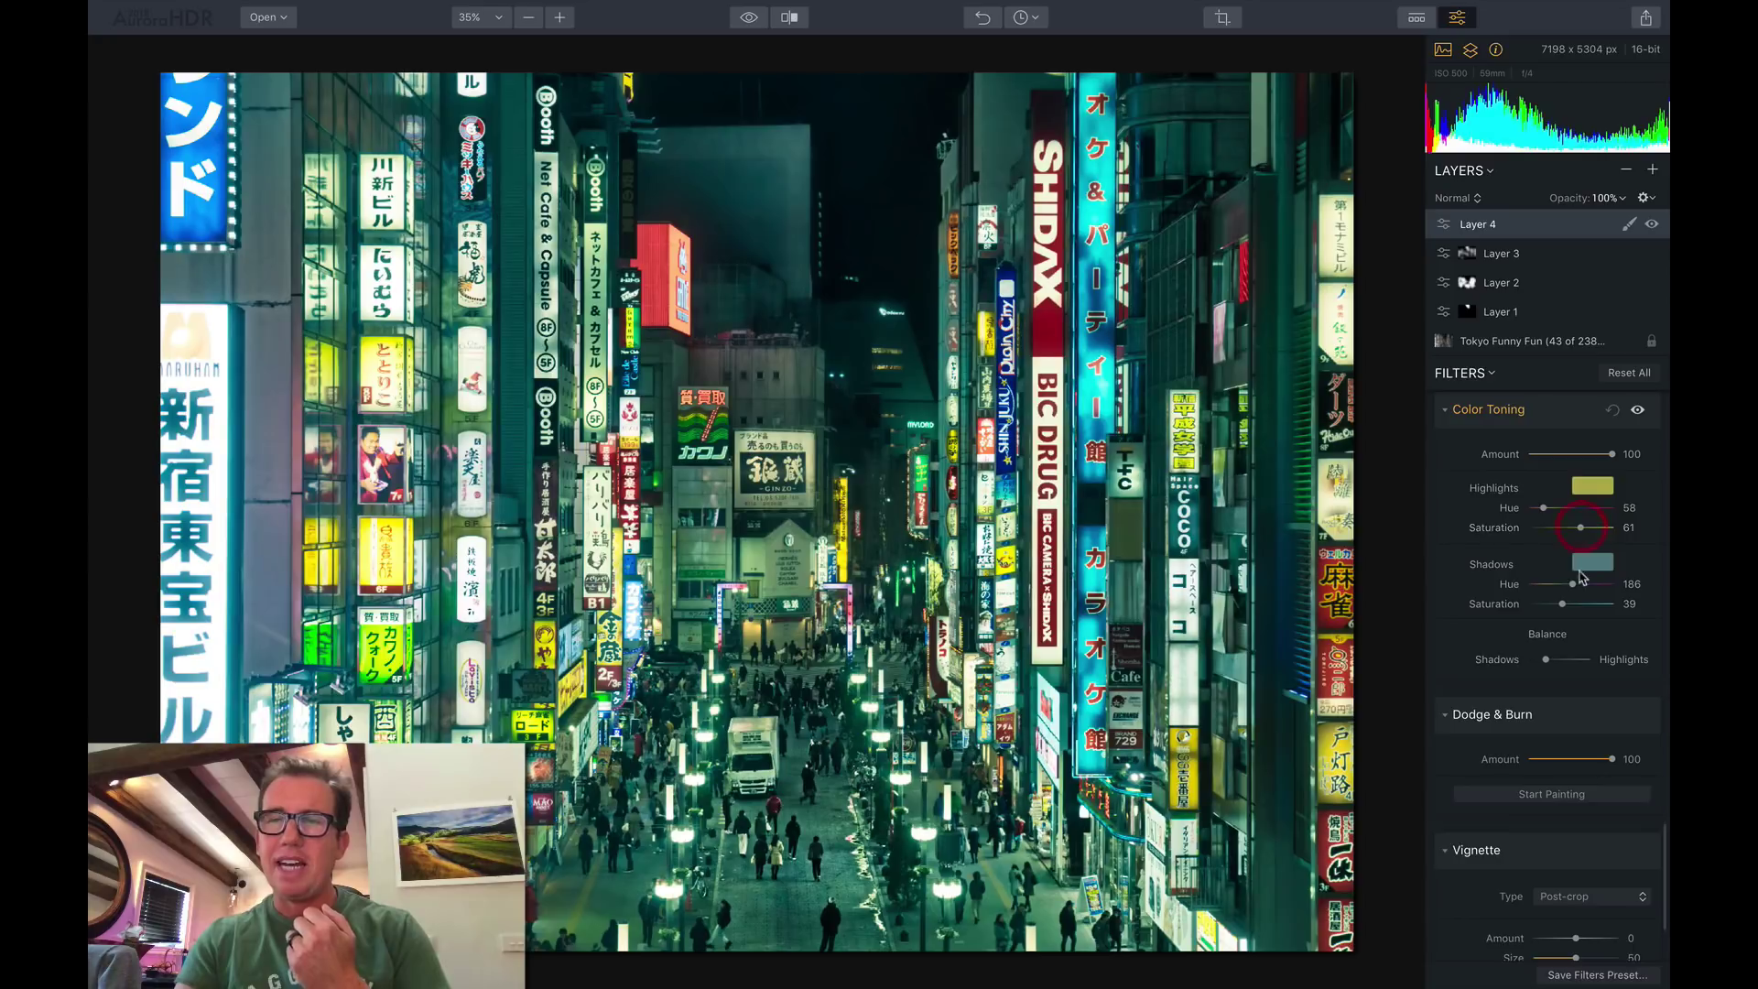
mouse_move(1546, 660)
left_mouse_down()
mouse_move(1581, 660)
mouse_move(1550, 667)
left_mouse_up()
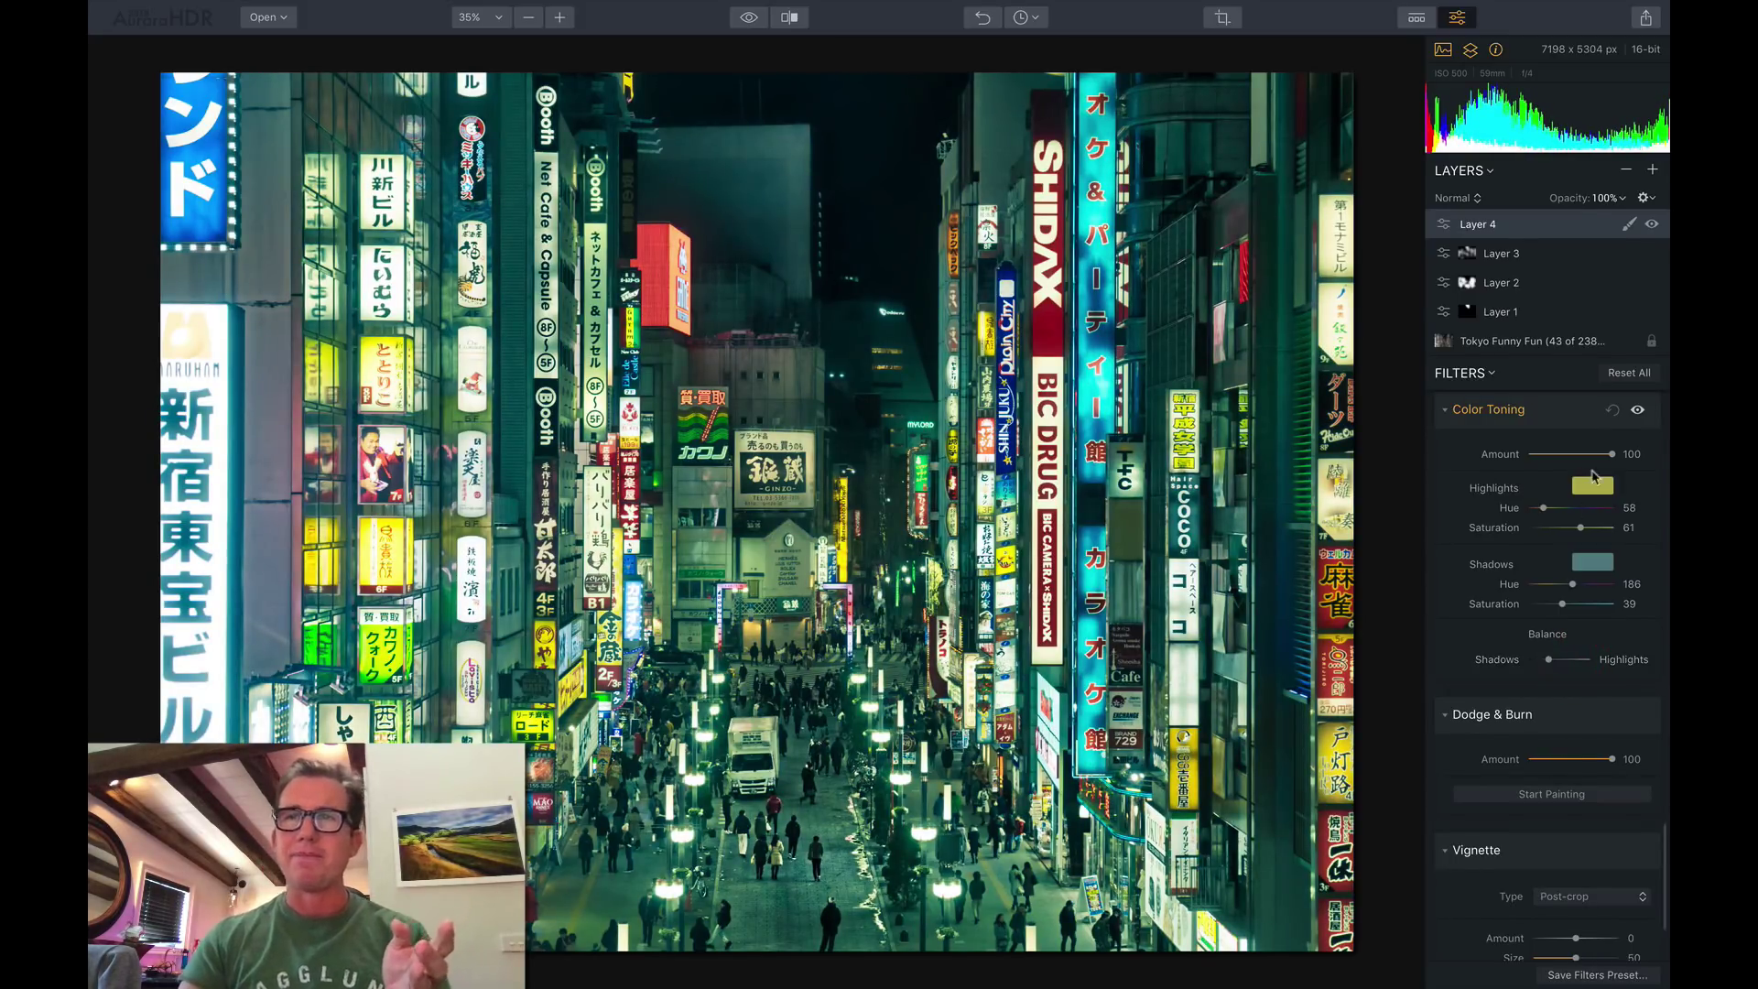
Select Layer 3 in the Layers panel to show its filters
left_click(1554, 263)
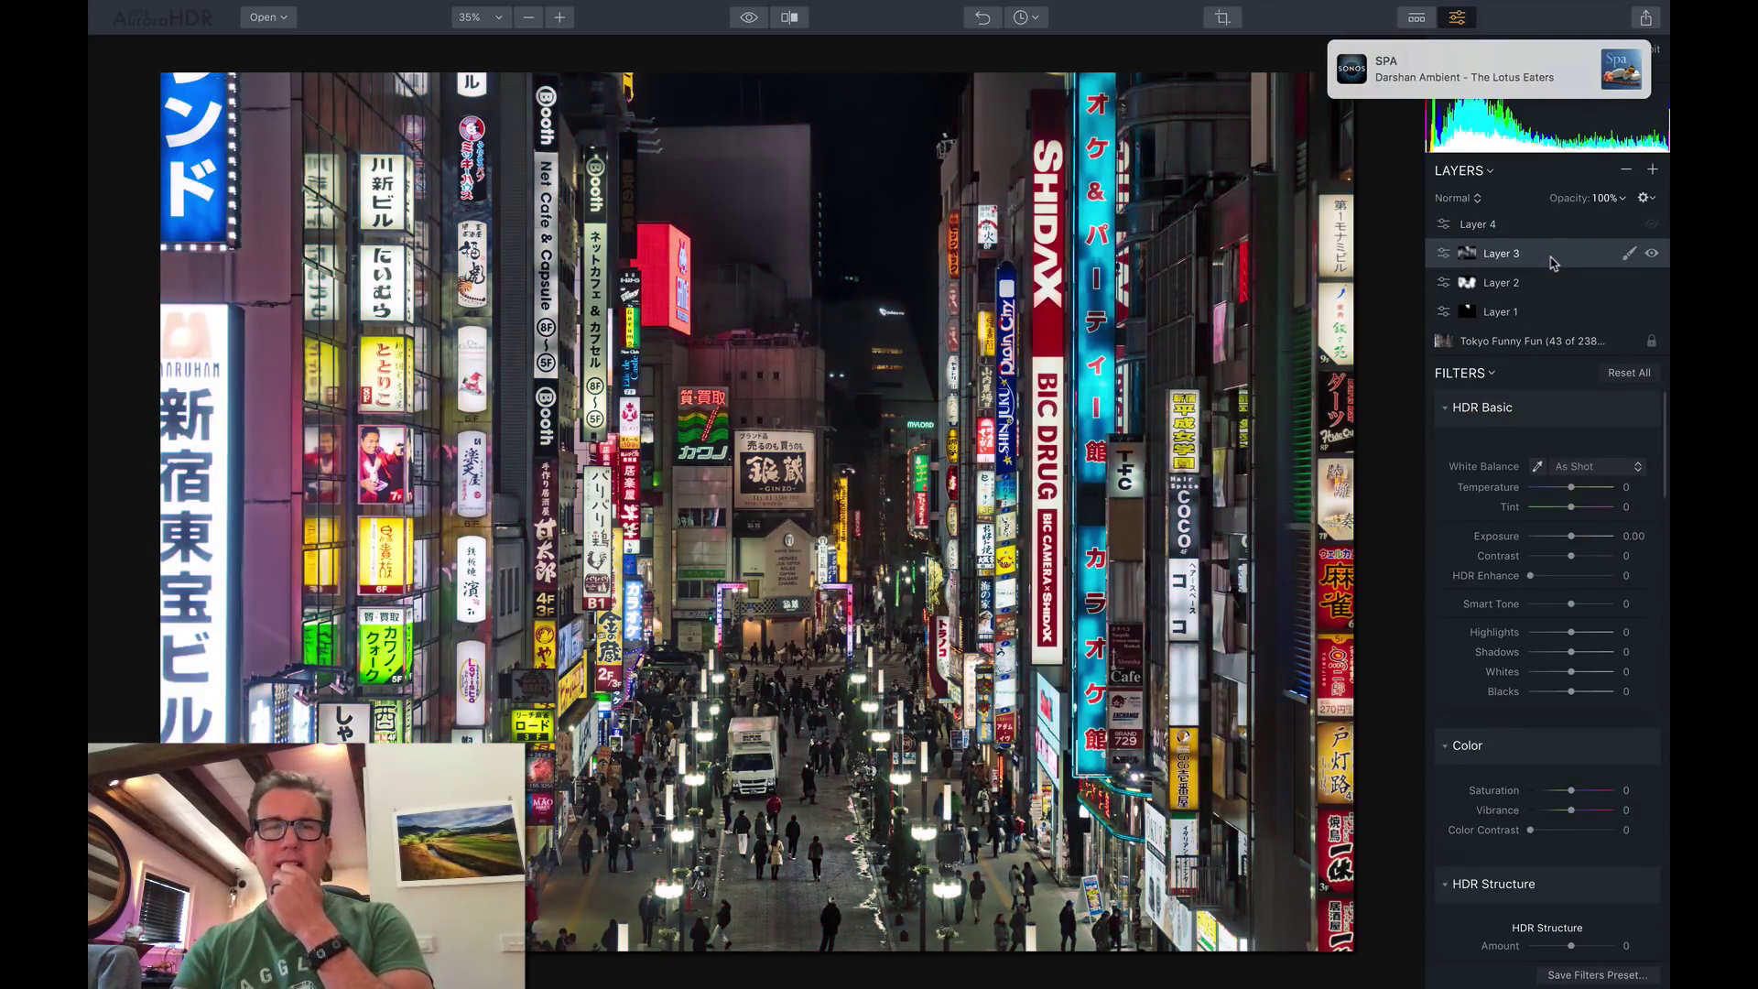
With the brush active, show Layer 3's Image Radiance mask overlay, then hide it
scroll(1556, 591, "down", 10)
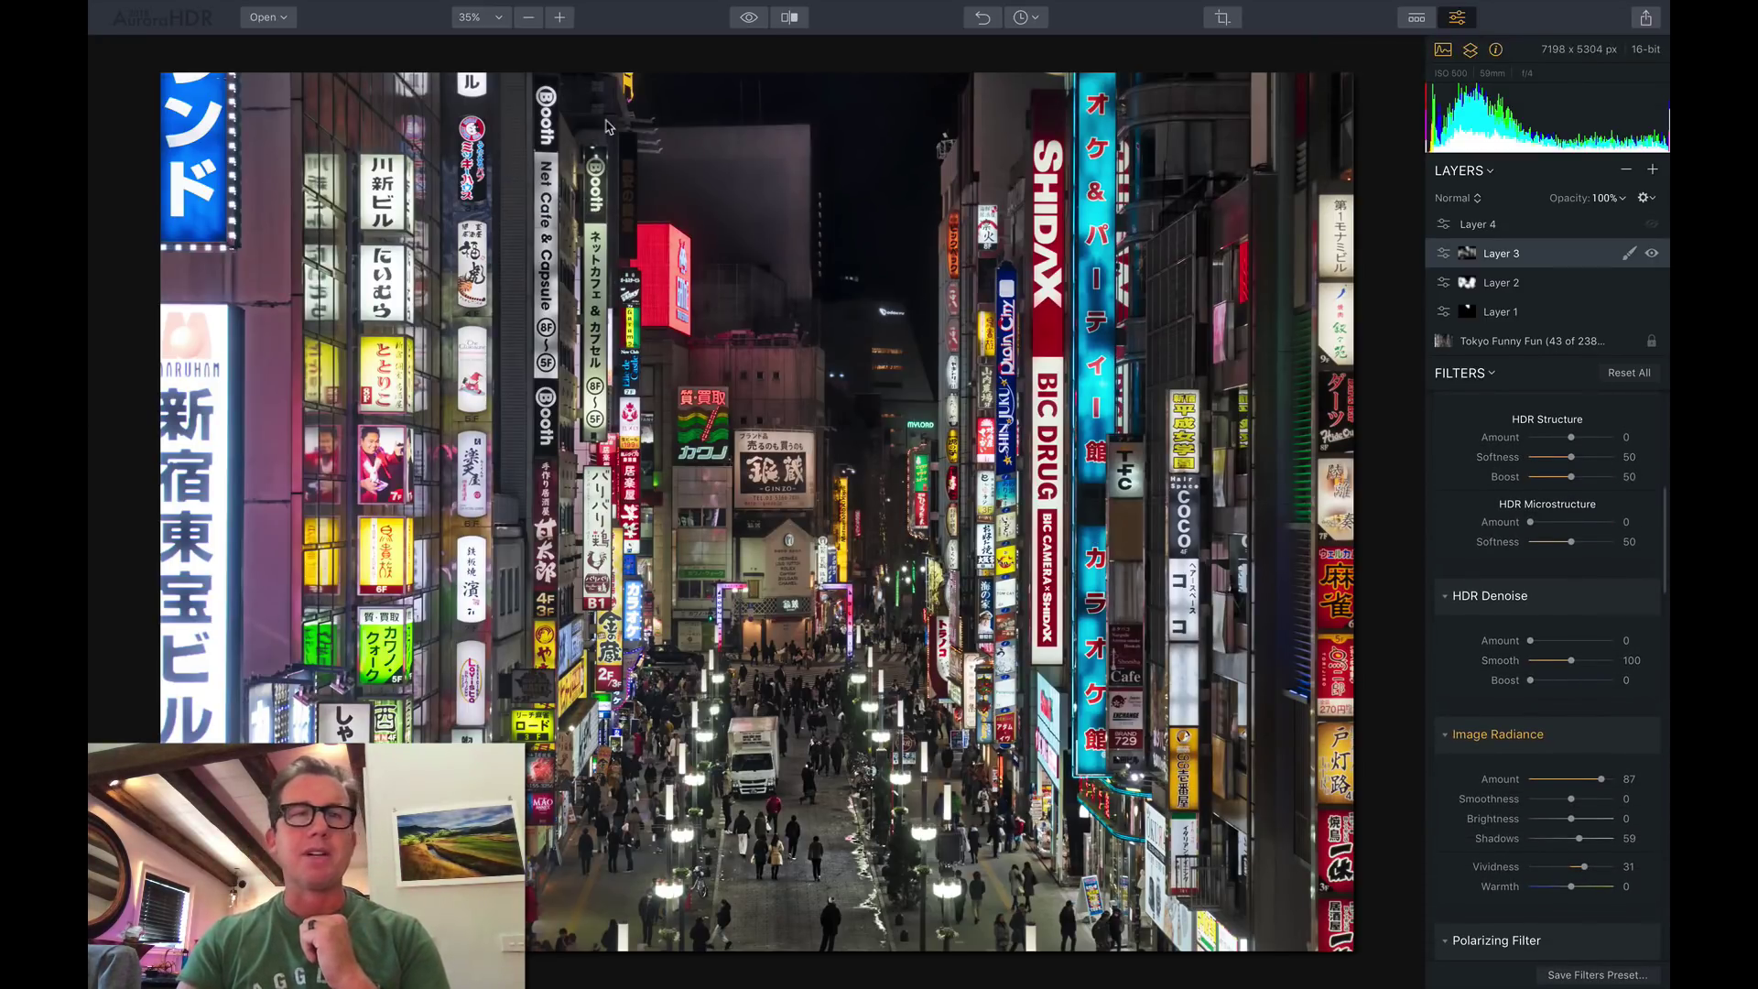
key("b")
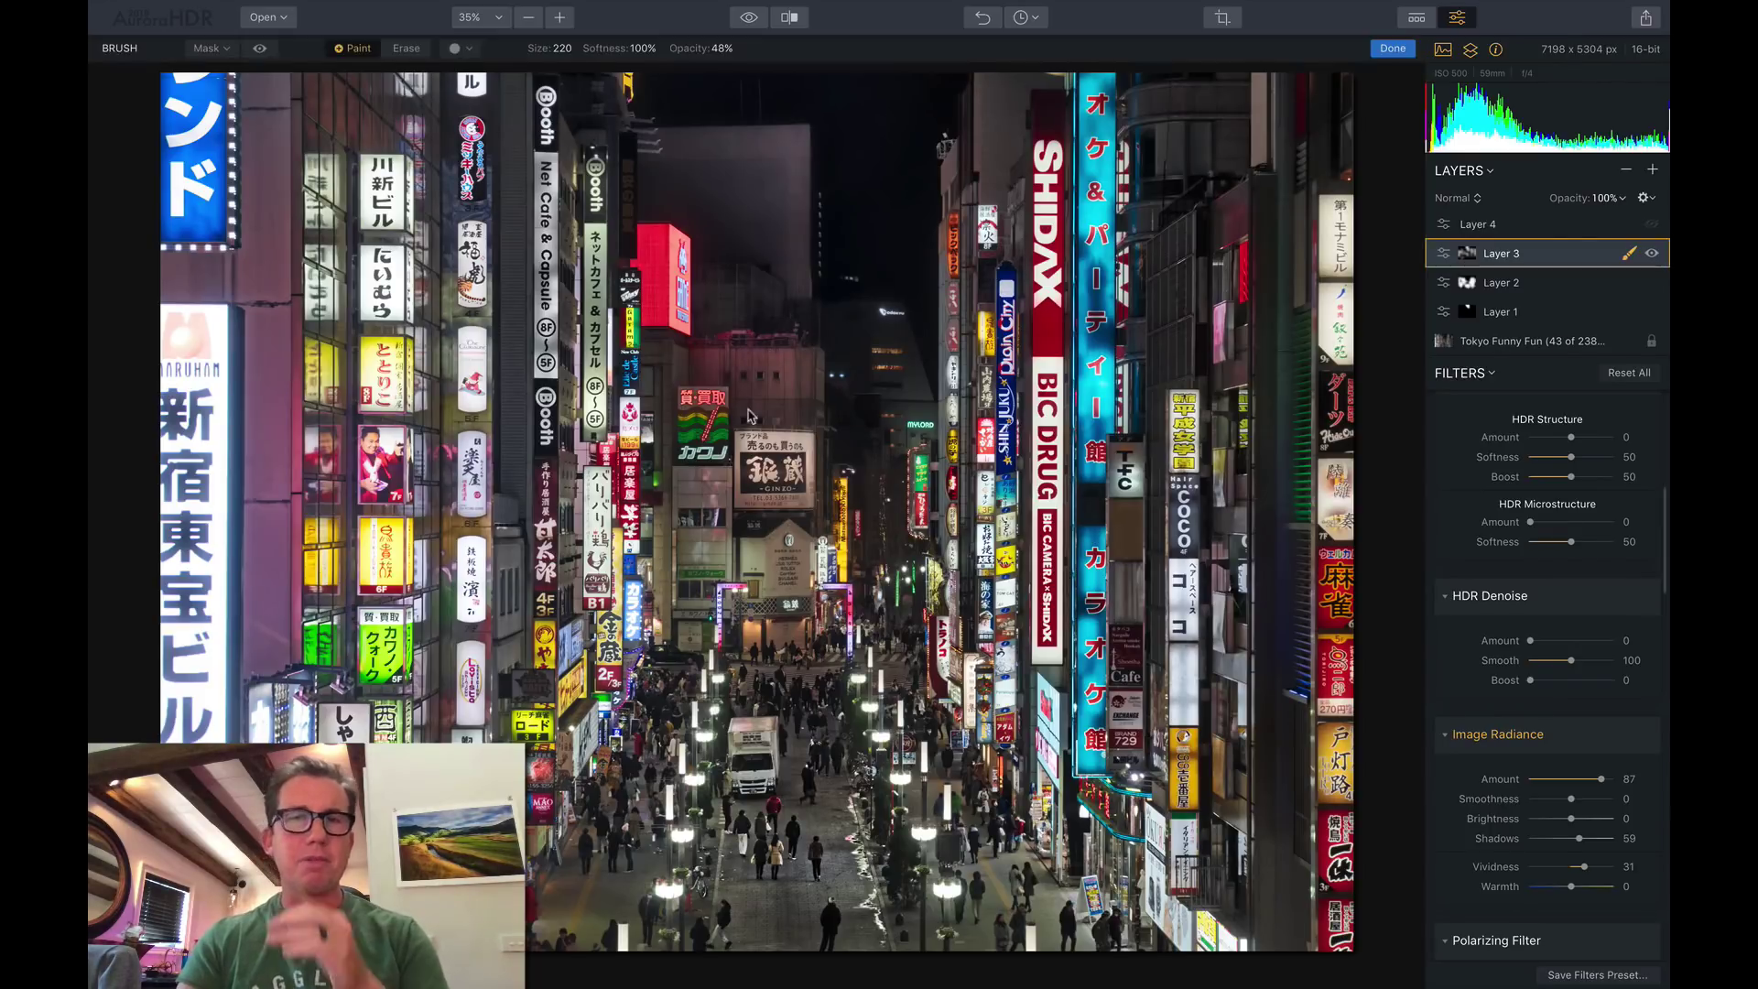
left_click(260, 49)
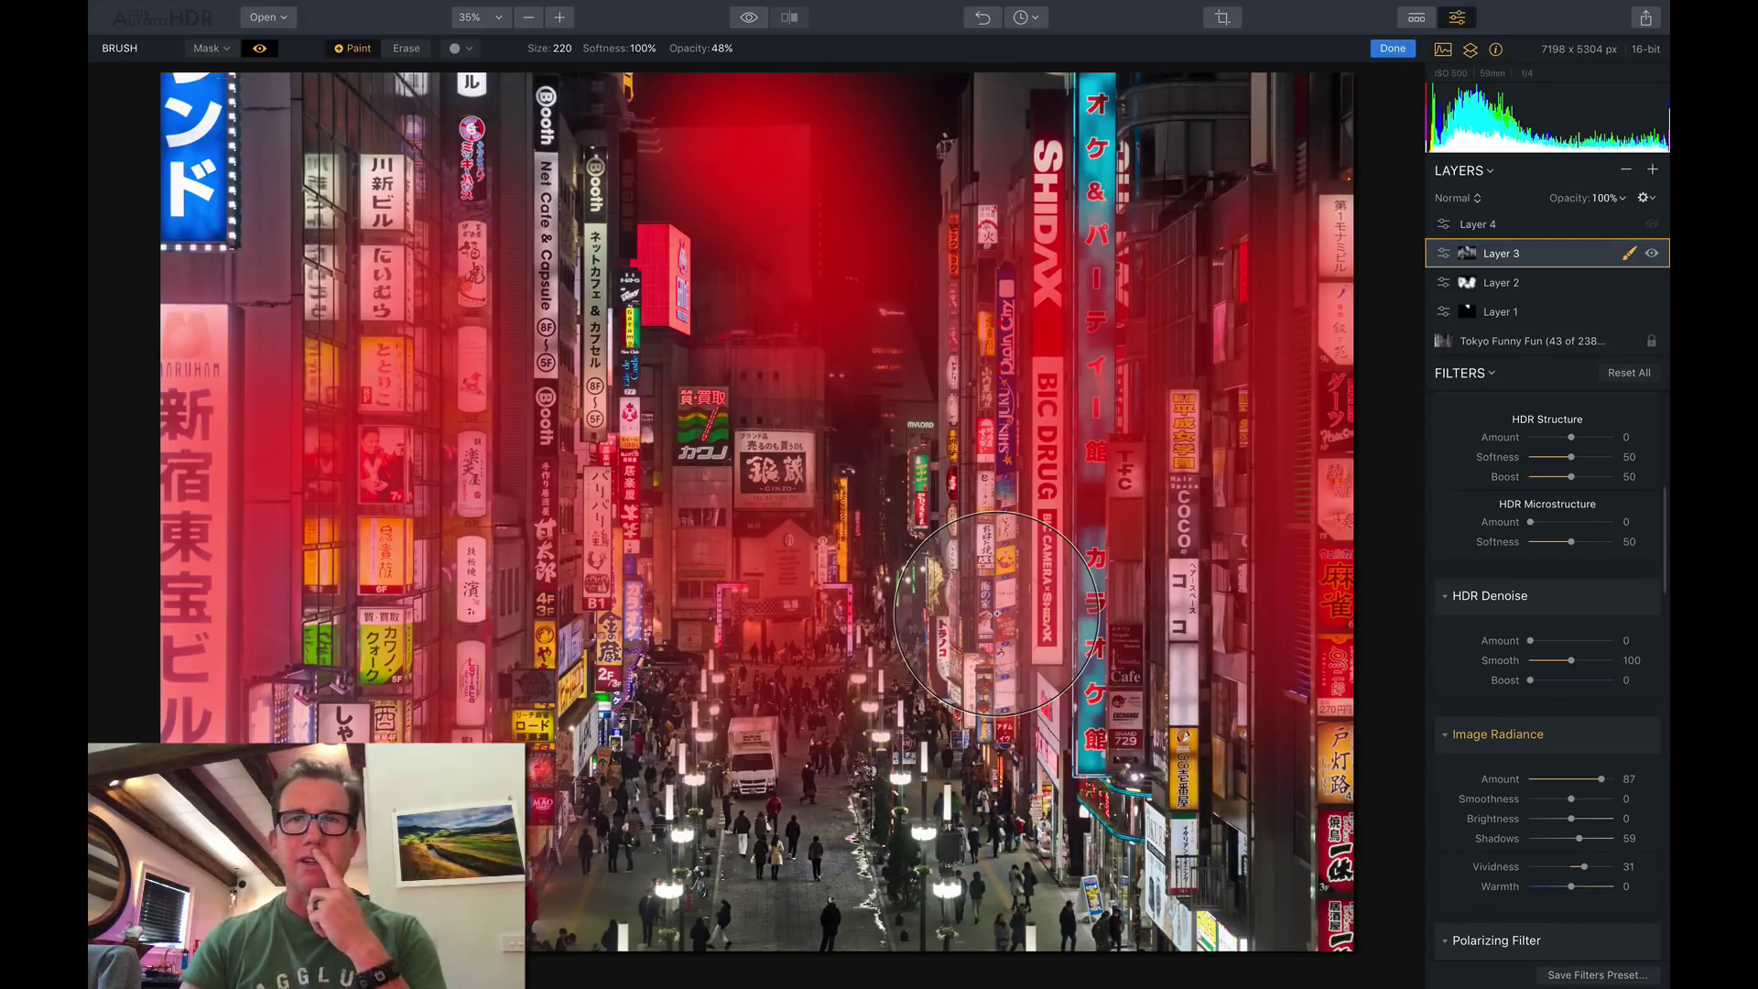
left_click(260, 47)
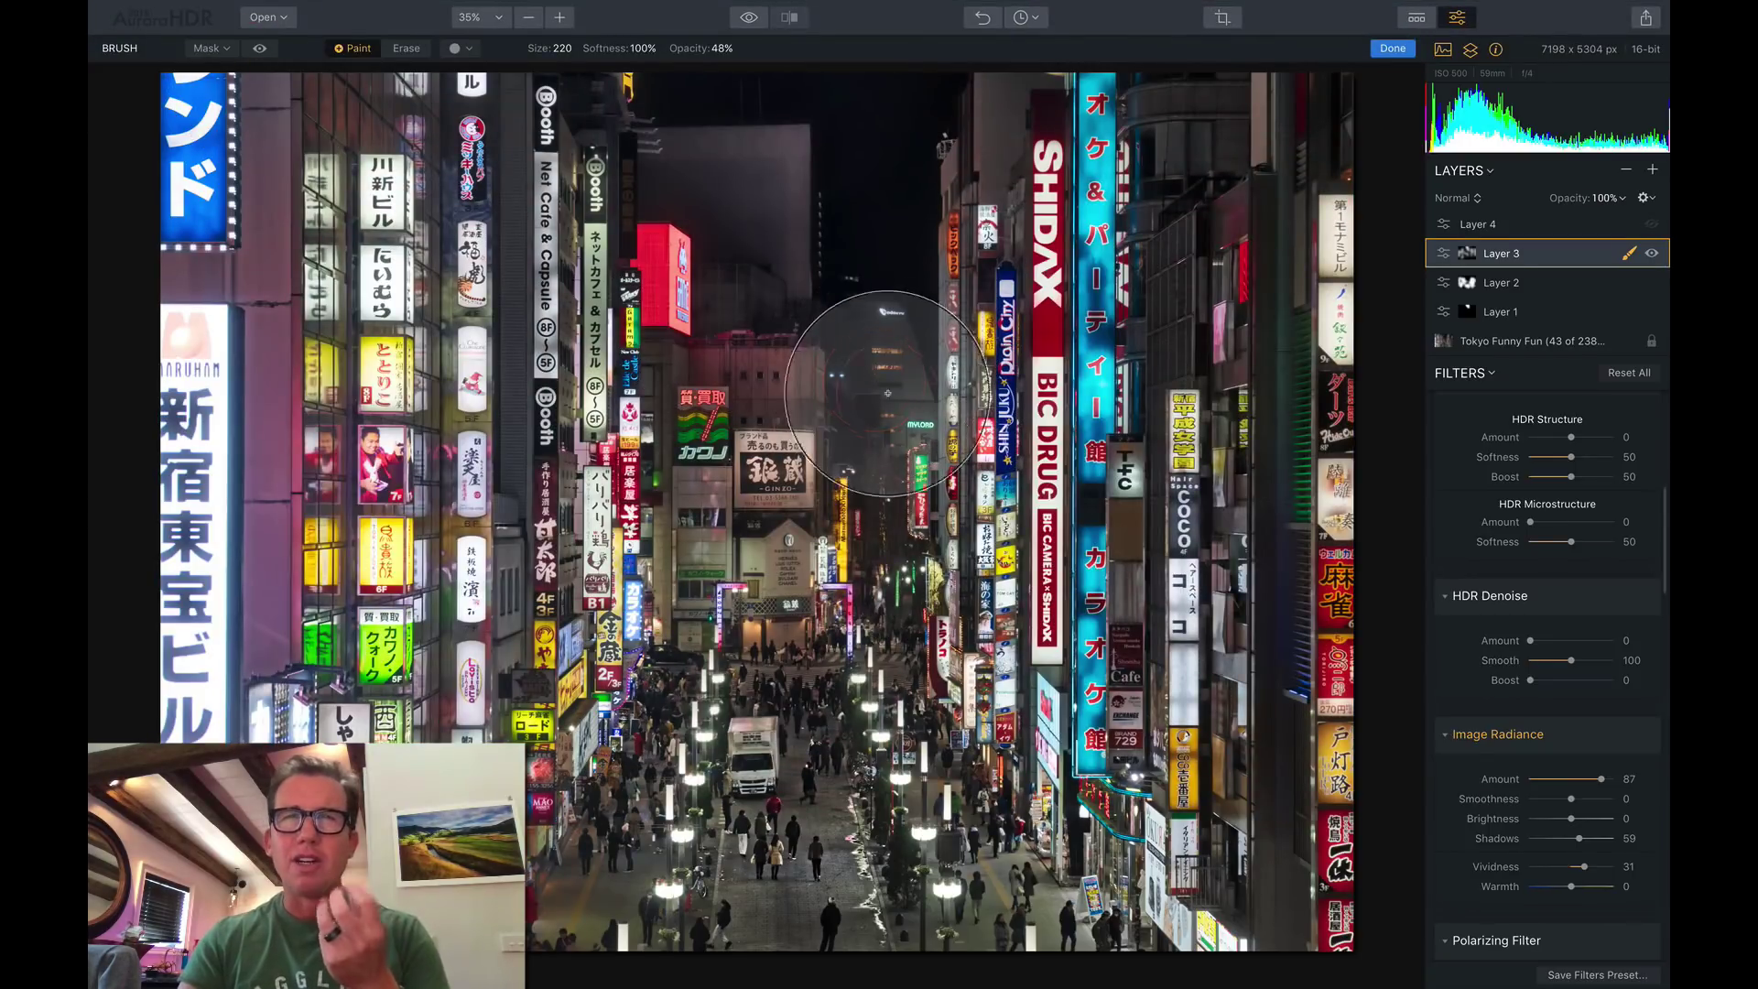
Select Layer 2, show and hide its brushed mask, then scroll to HDR Structure
left_click(1572, 285)
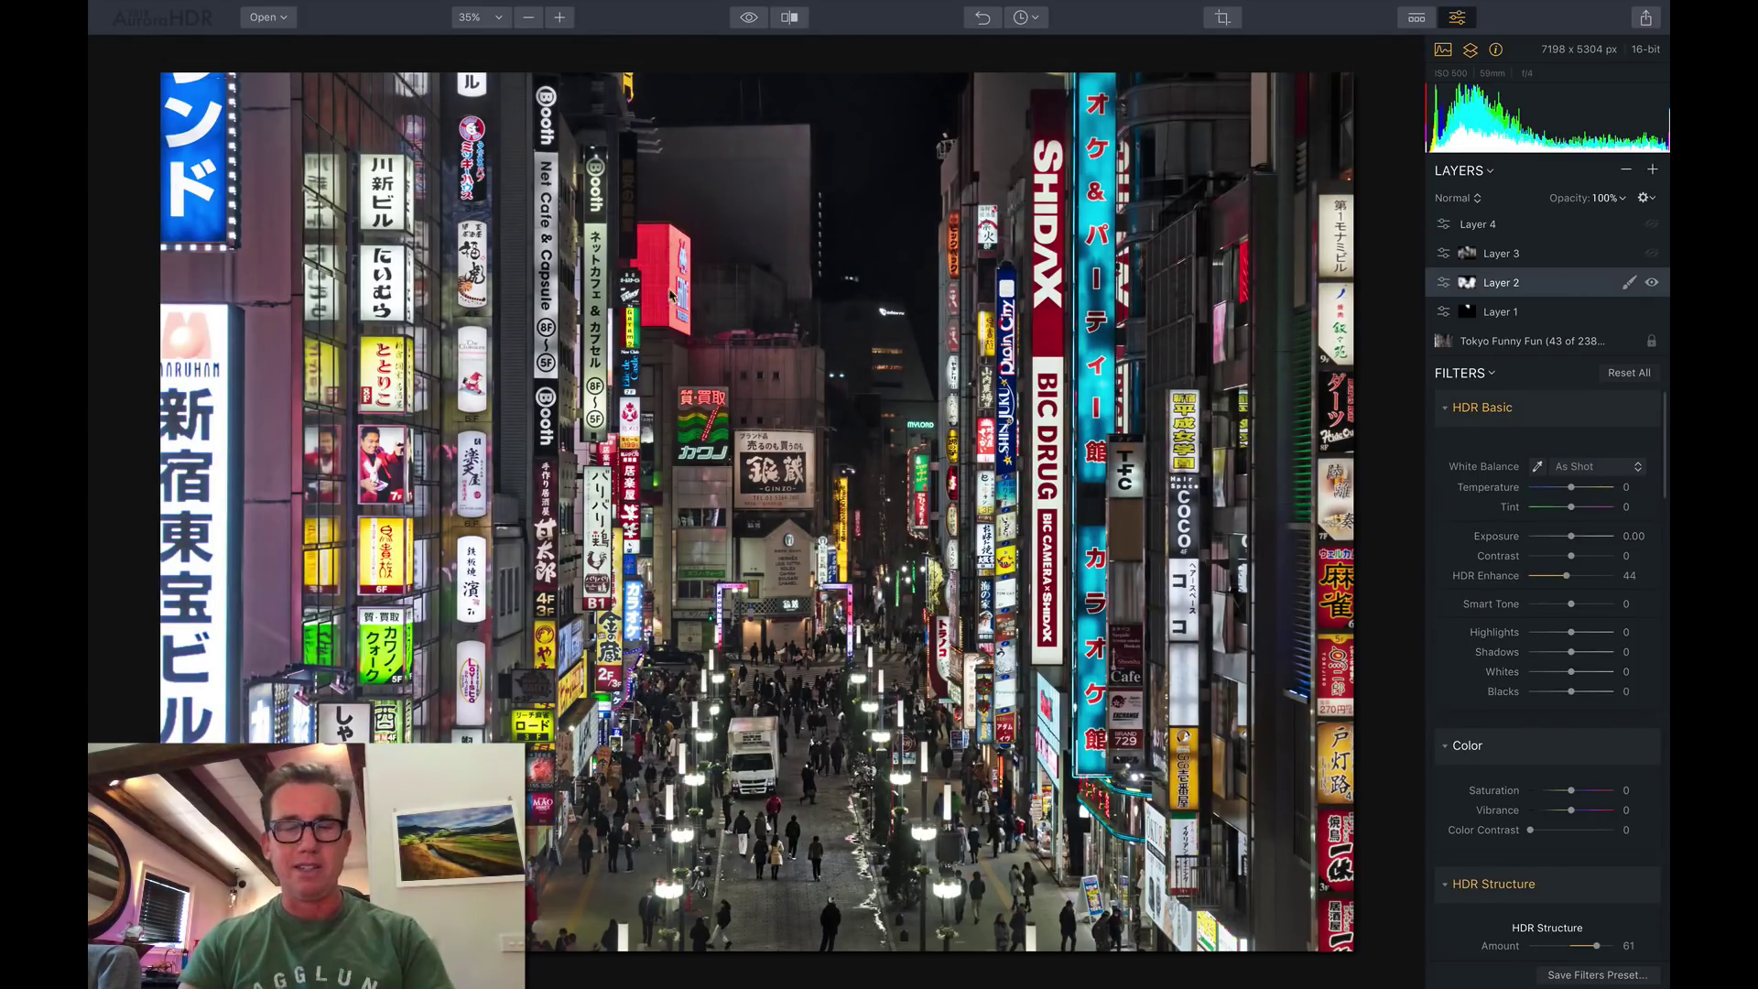
key("b")
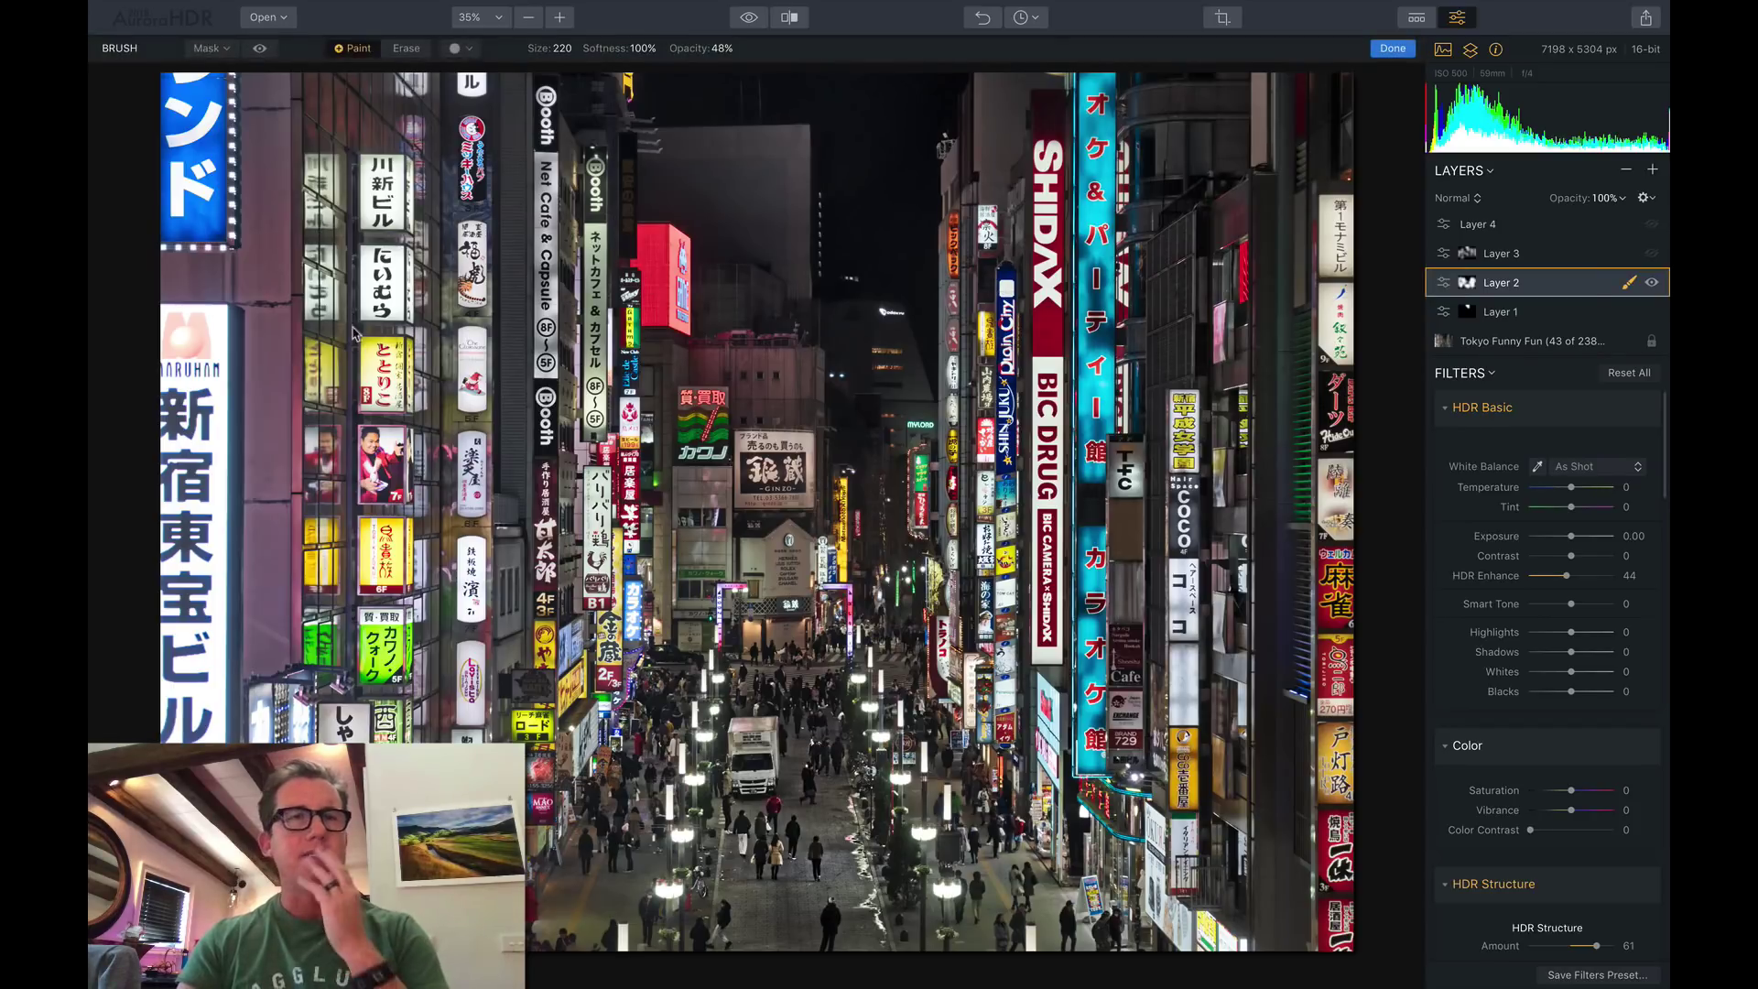
left_click(260, 50)
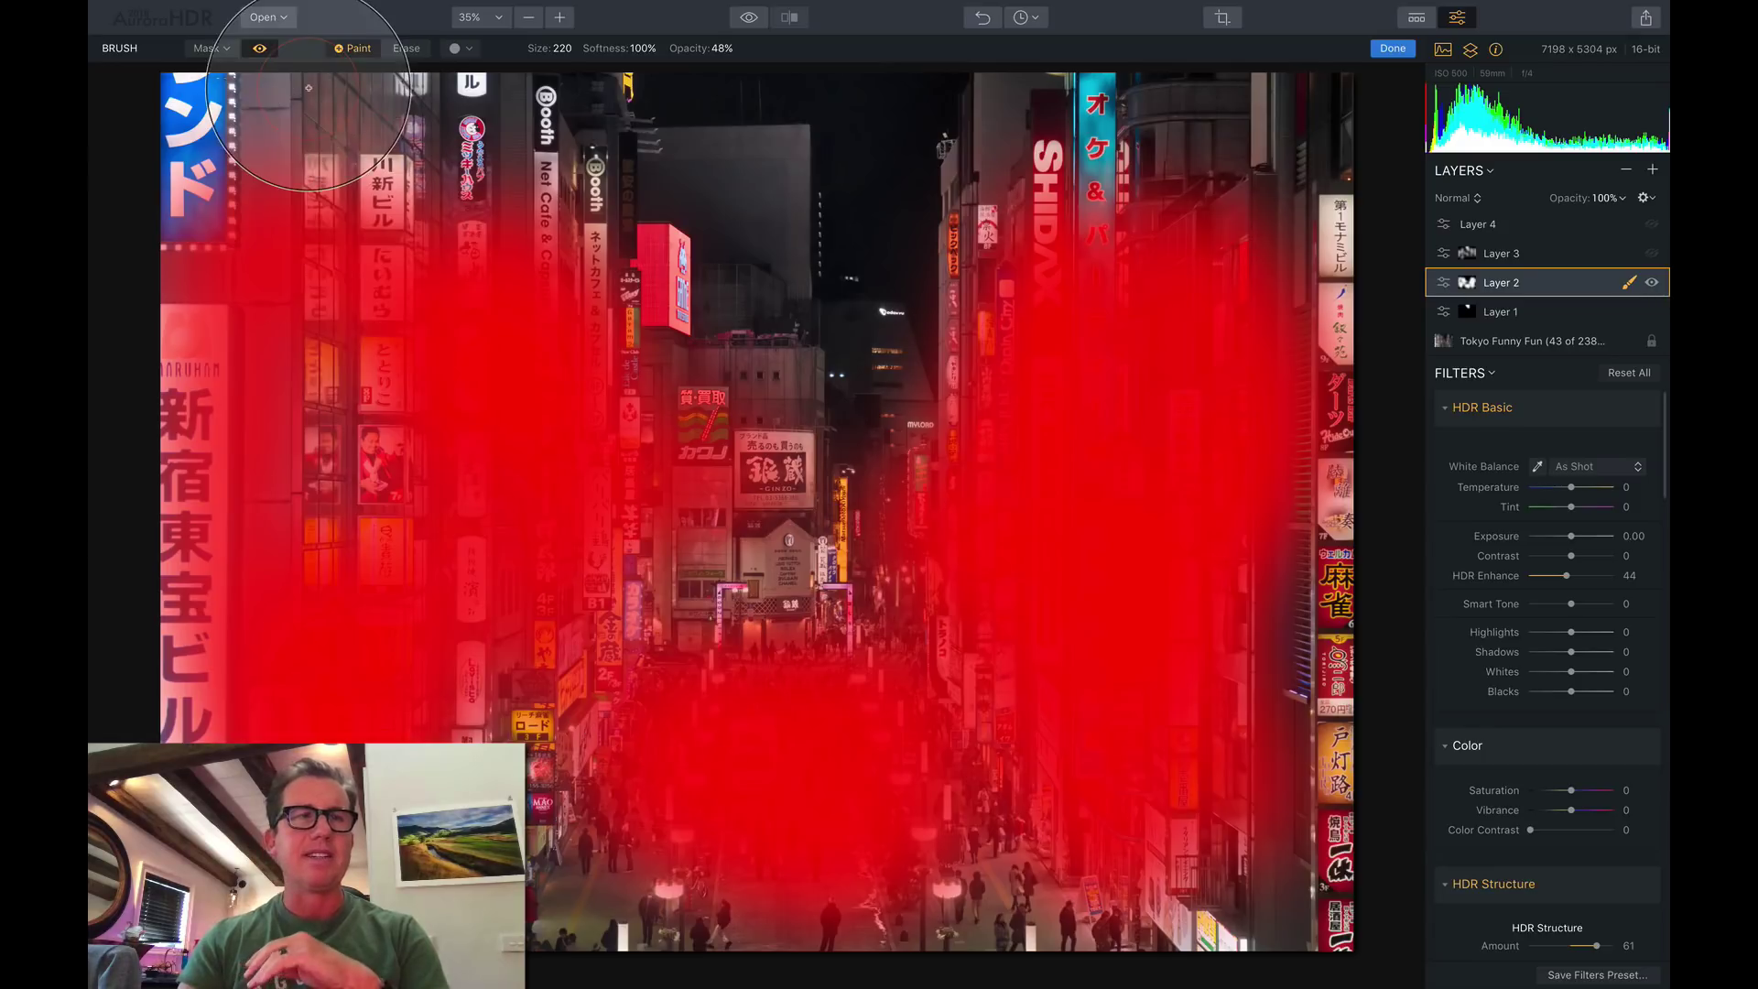
left_click(262, 48)
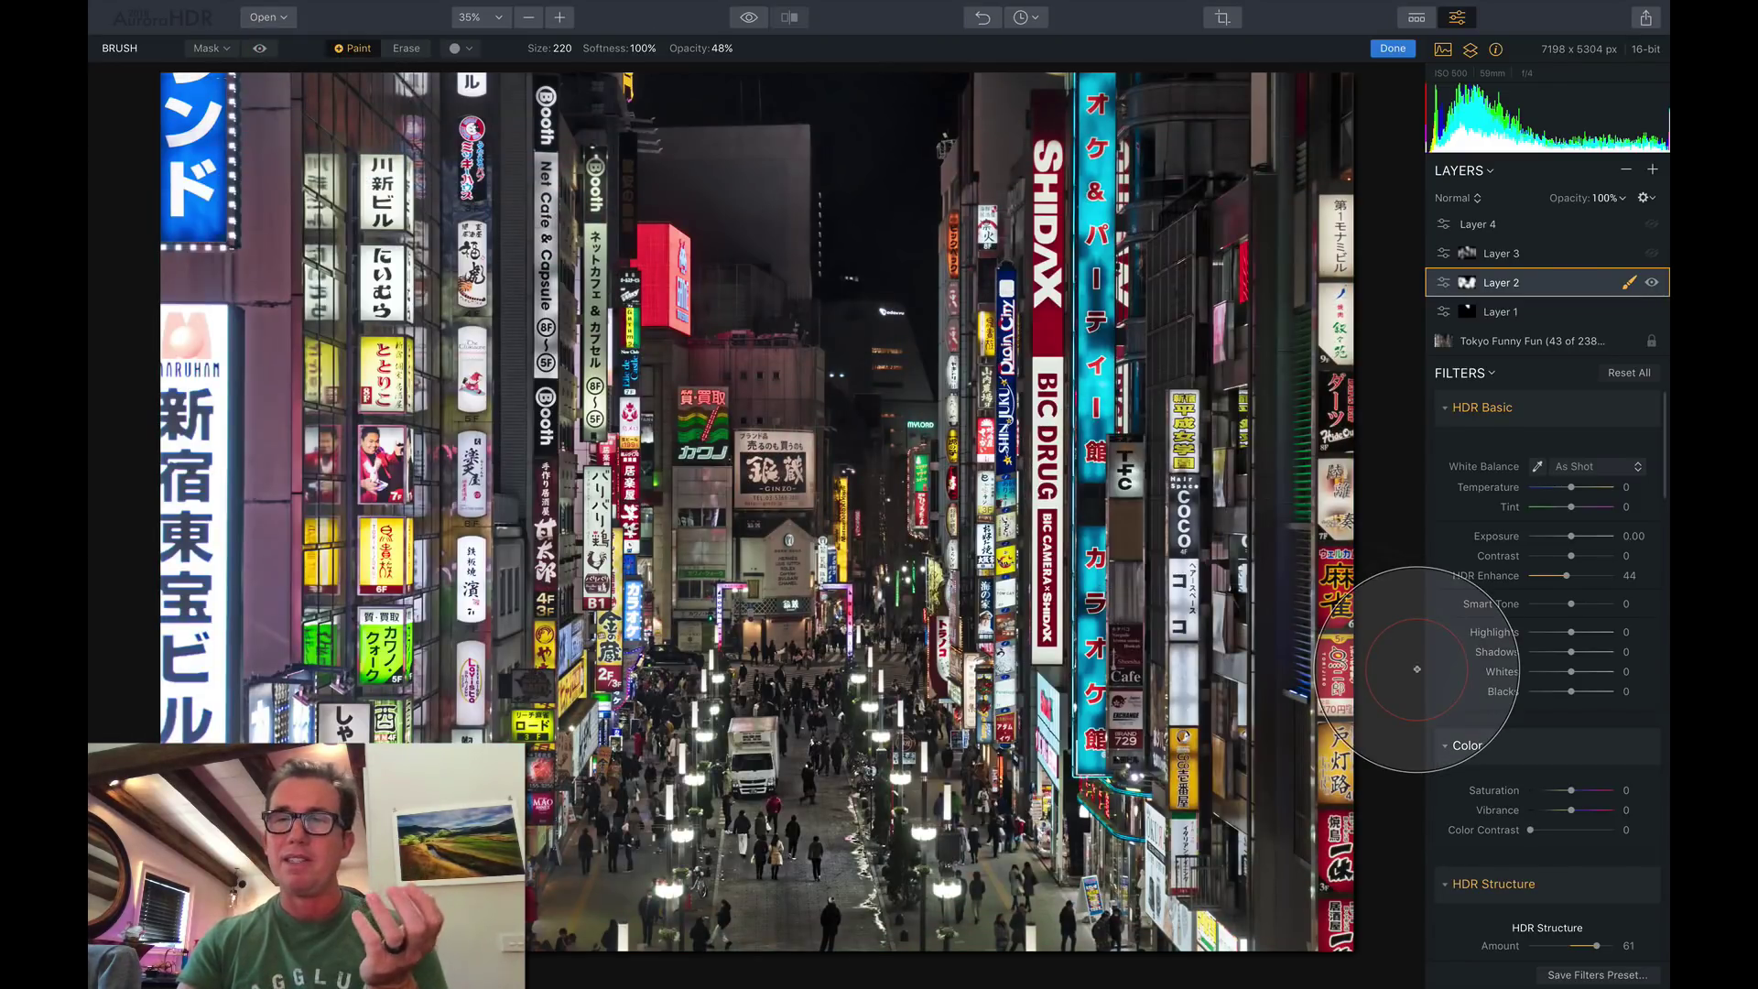
scroll(1557, 549, "down", 3)
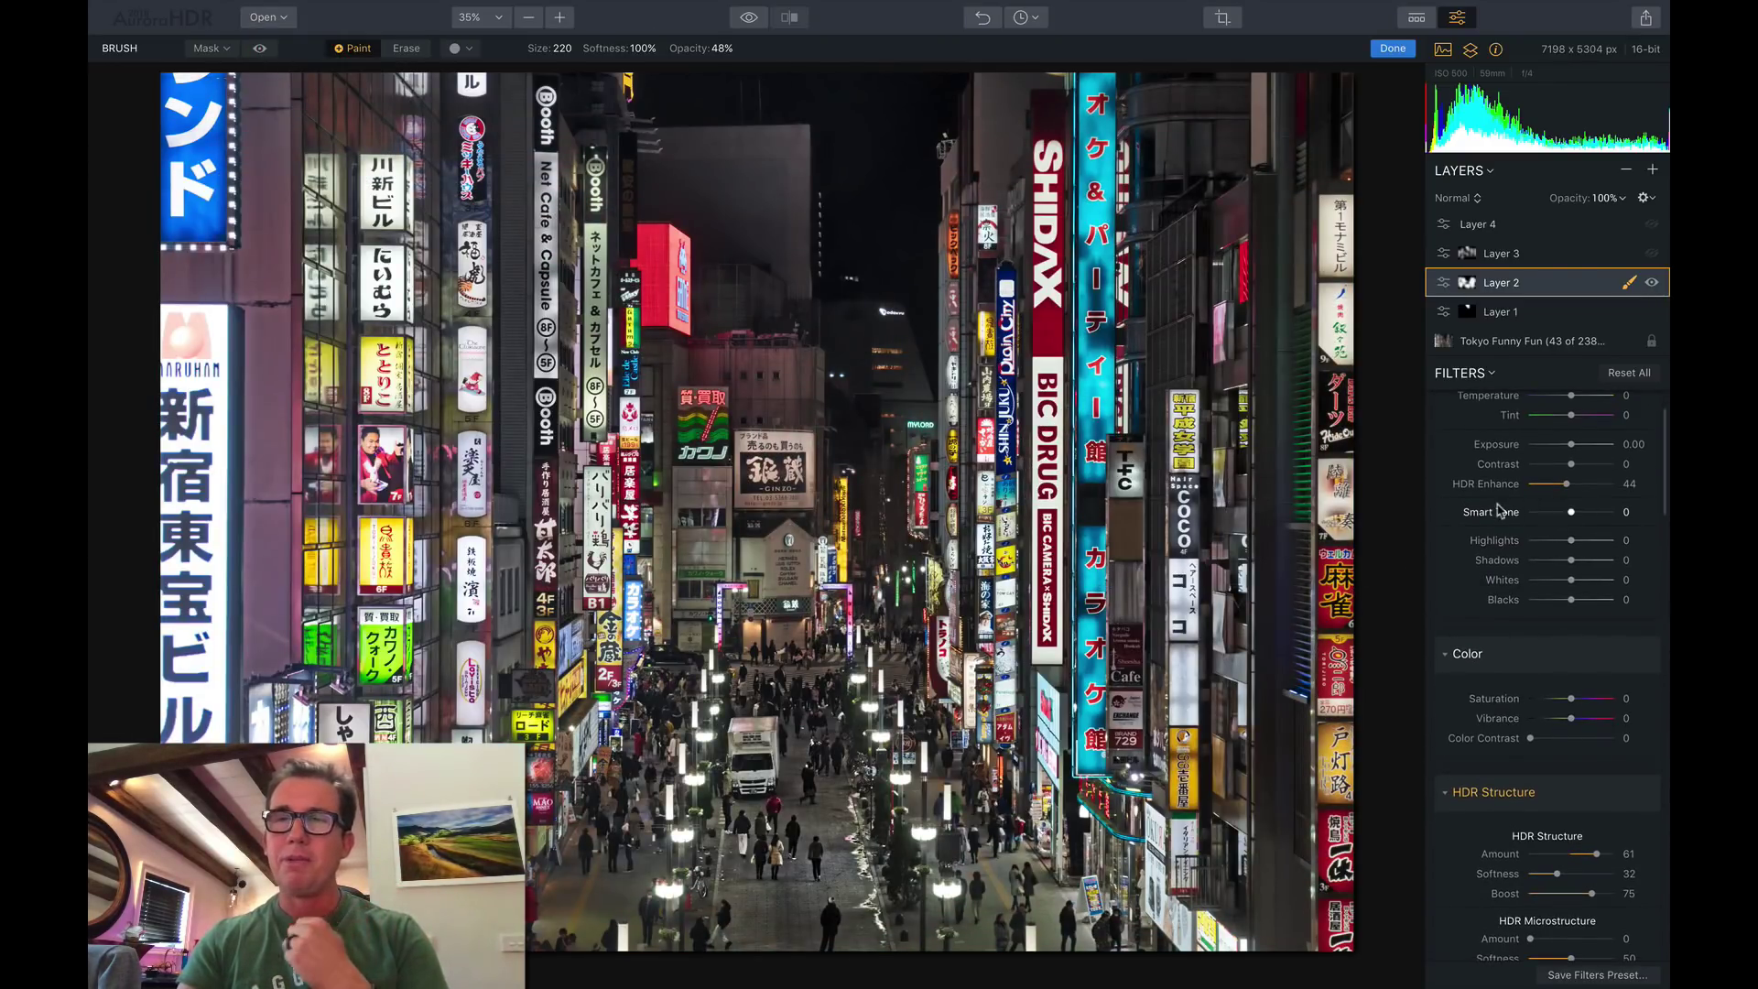
scroll(1546, 577, "down", 4)
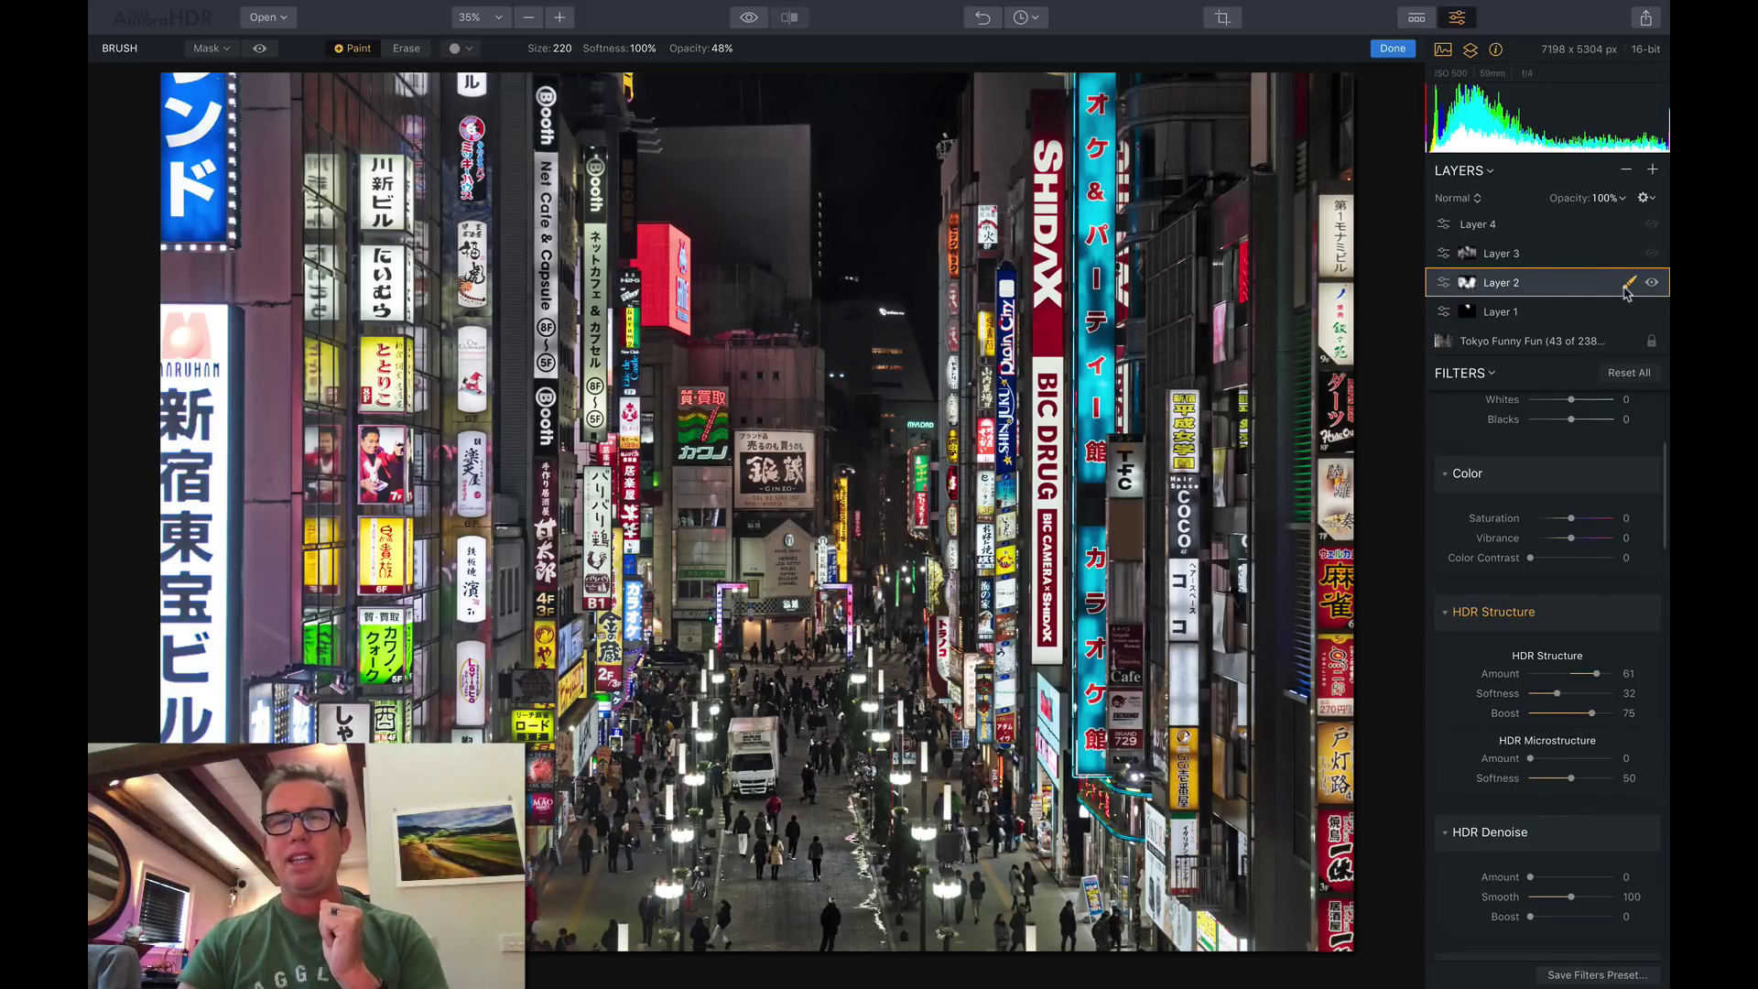
Select Layer 1, preview its HDR Denoise sky mask, then switch back to Layer 4
left_click(1560, 312)
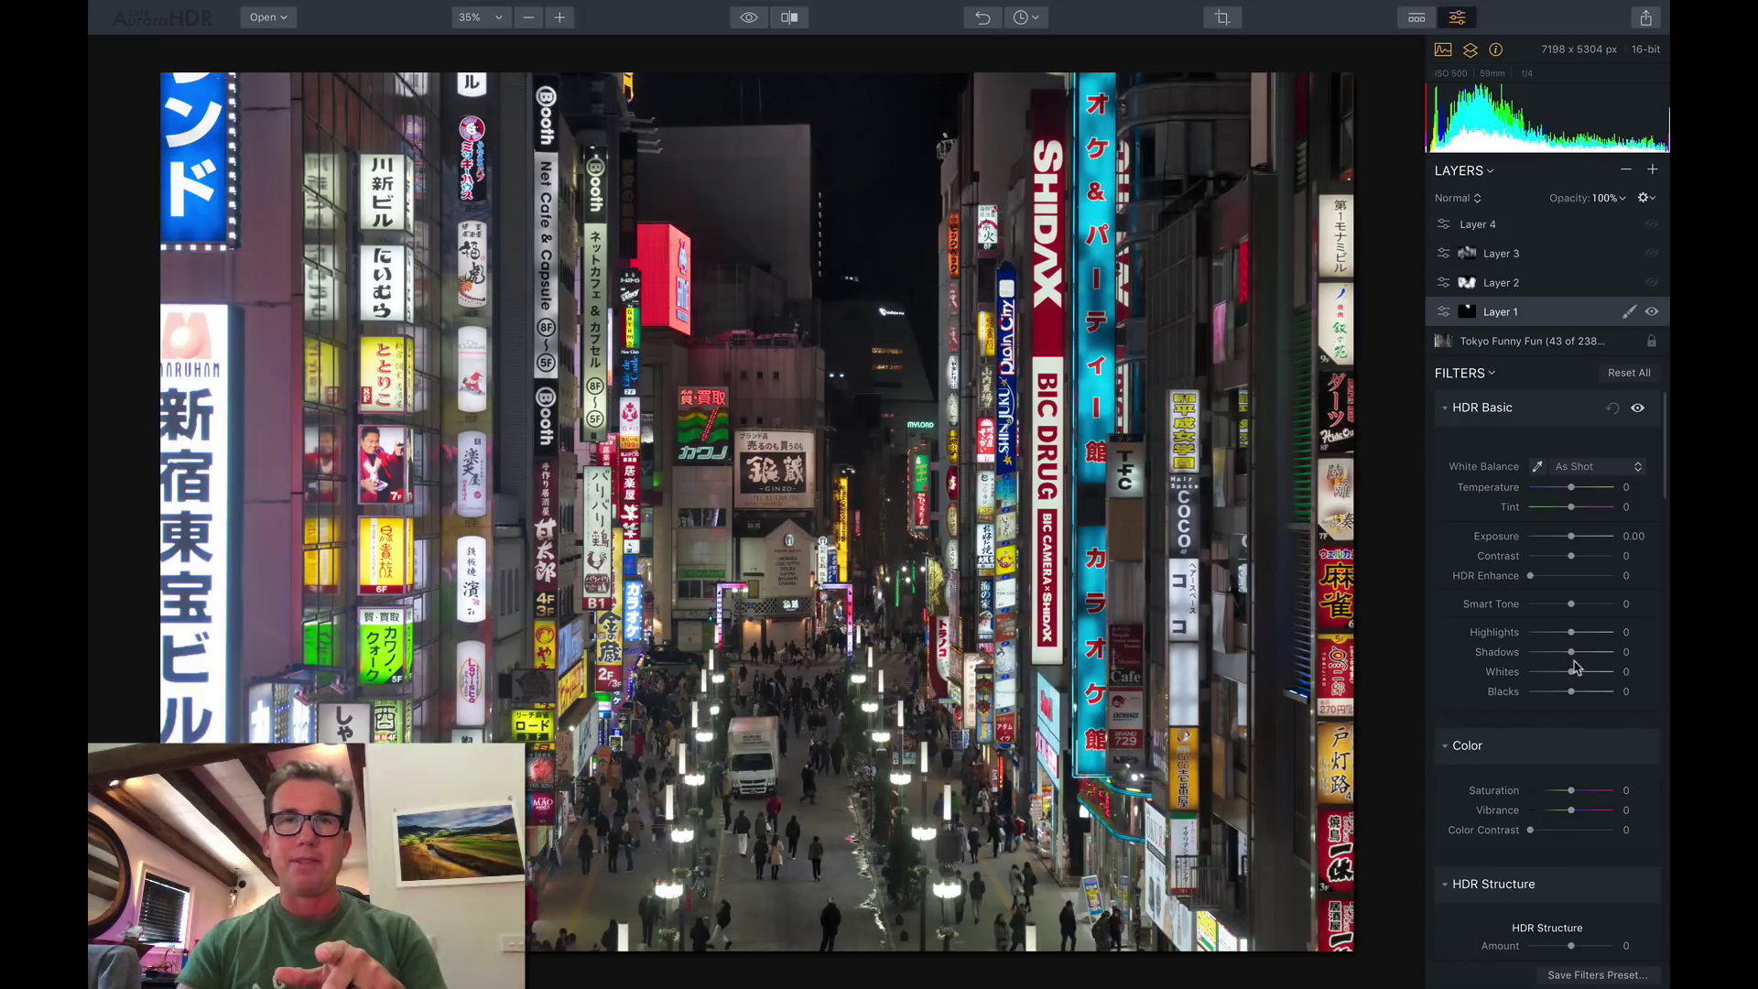
scroll(1576, 667, "down", 2)
scroll(1576, 667, "down", 3)
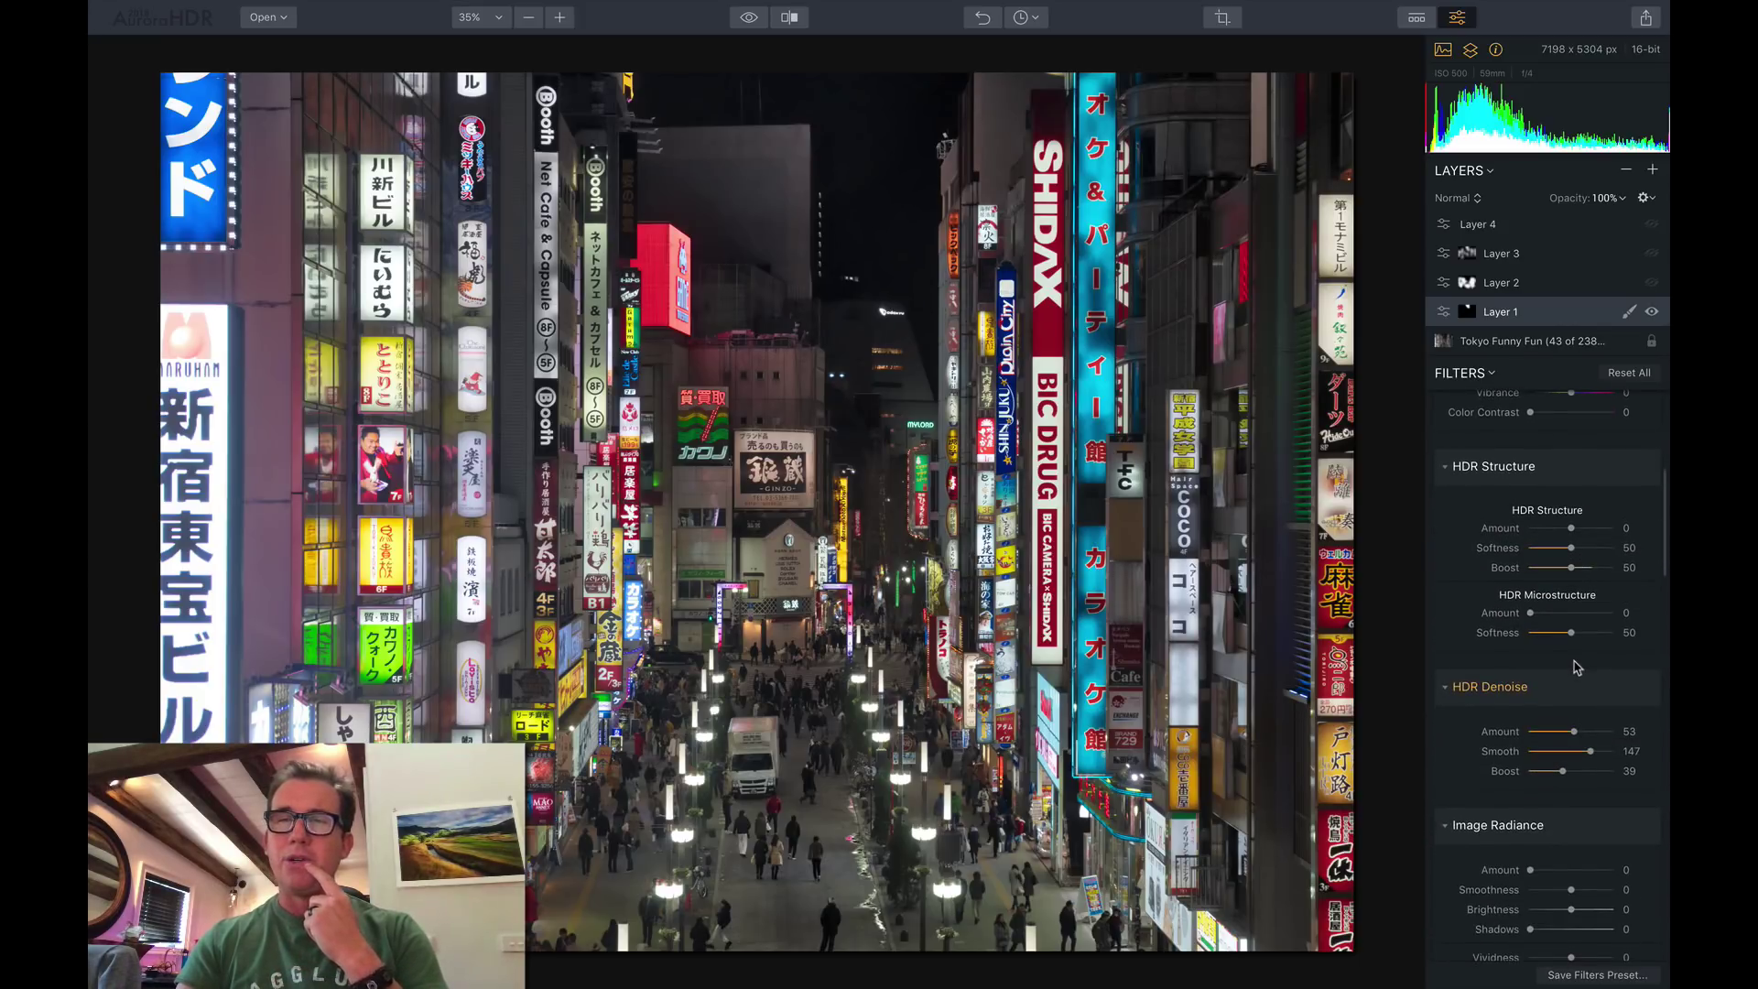
scroll(1557, 664, "down", 1)
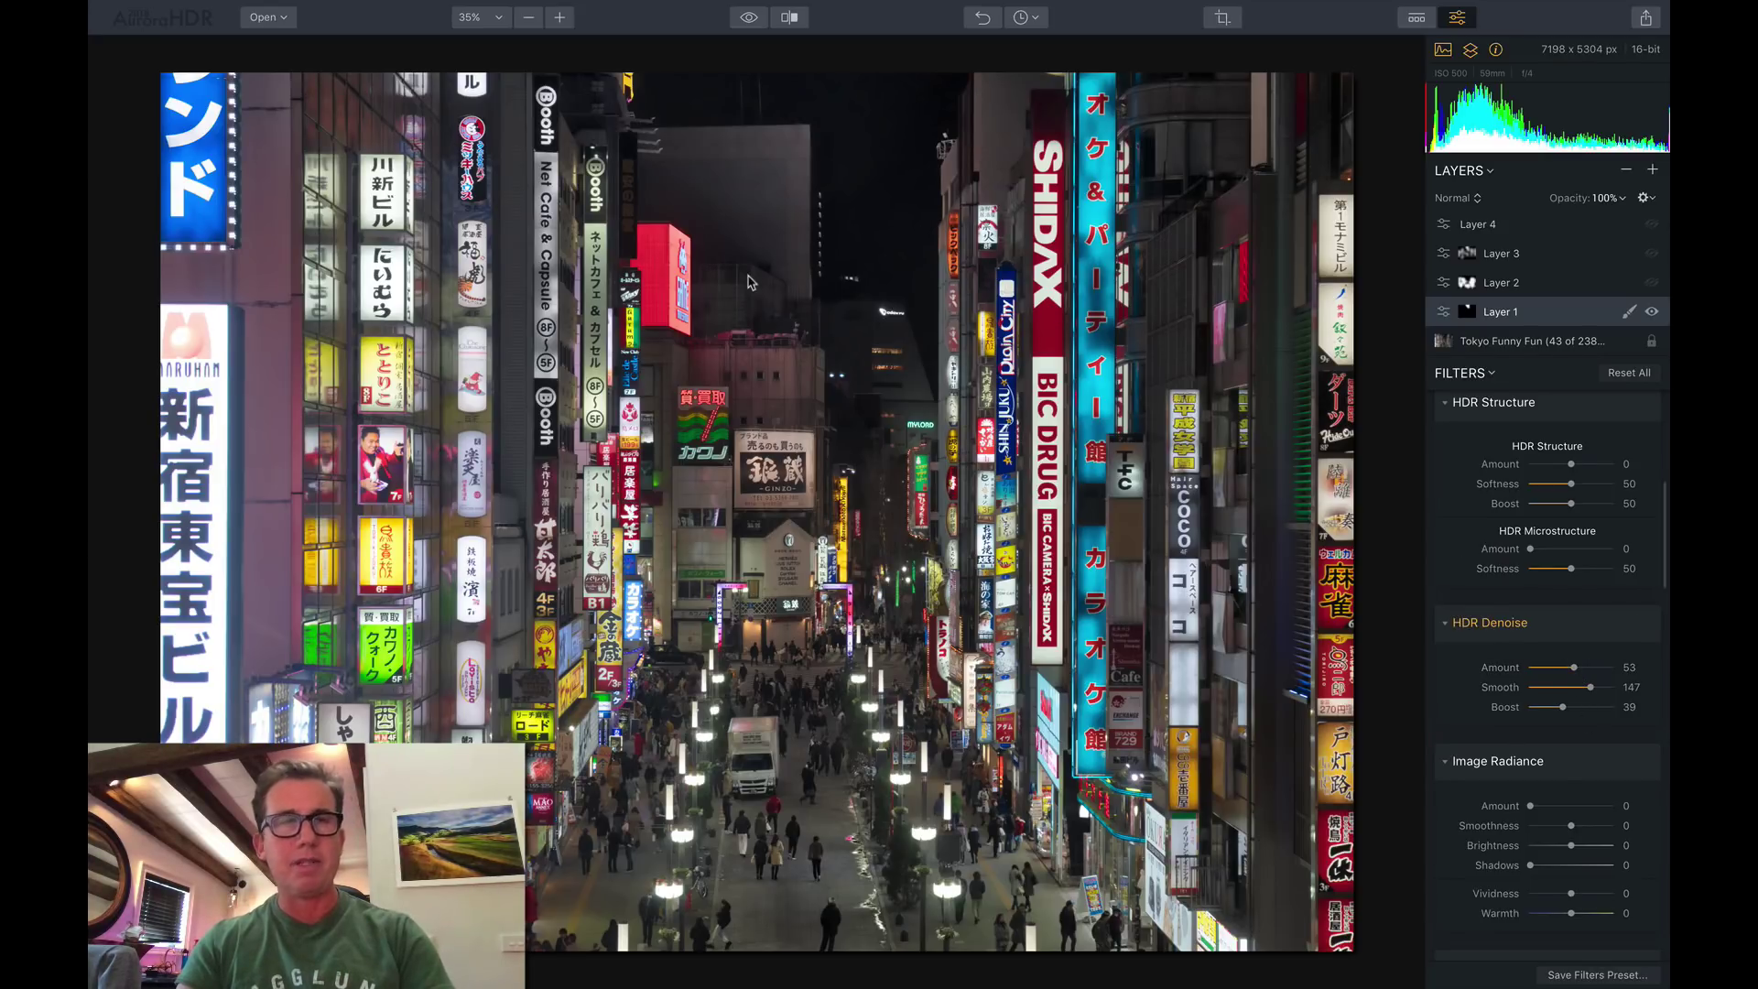
key("b")
left_click(260, 47)
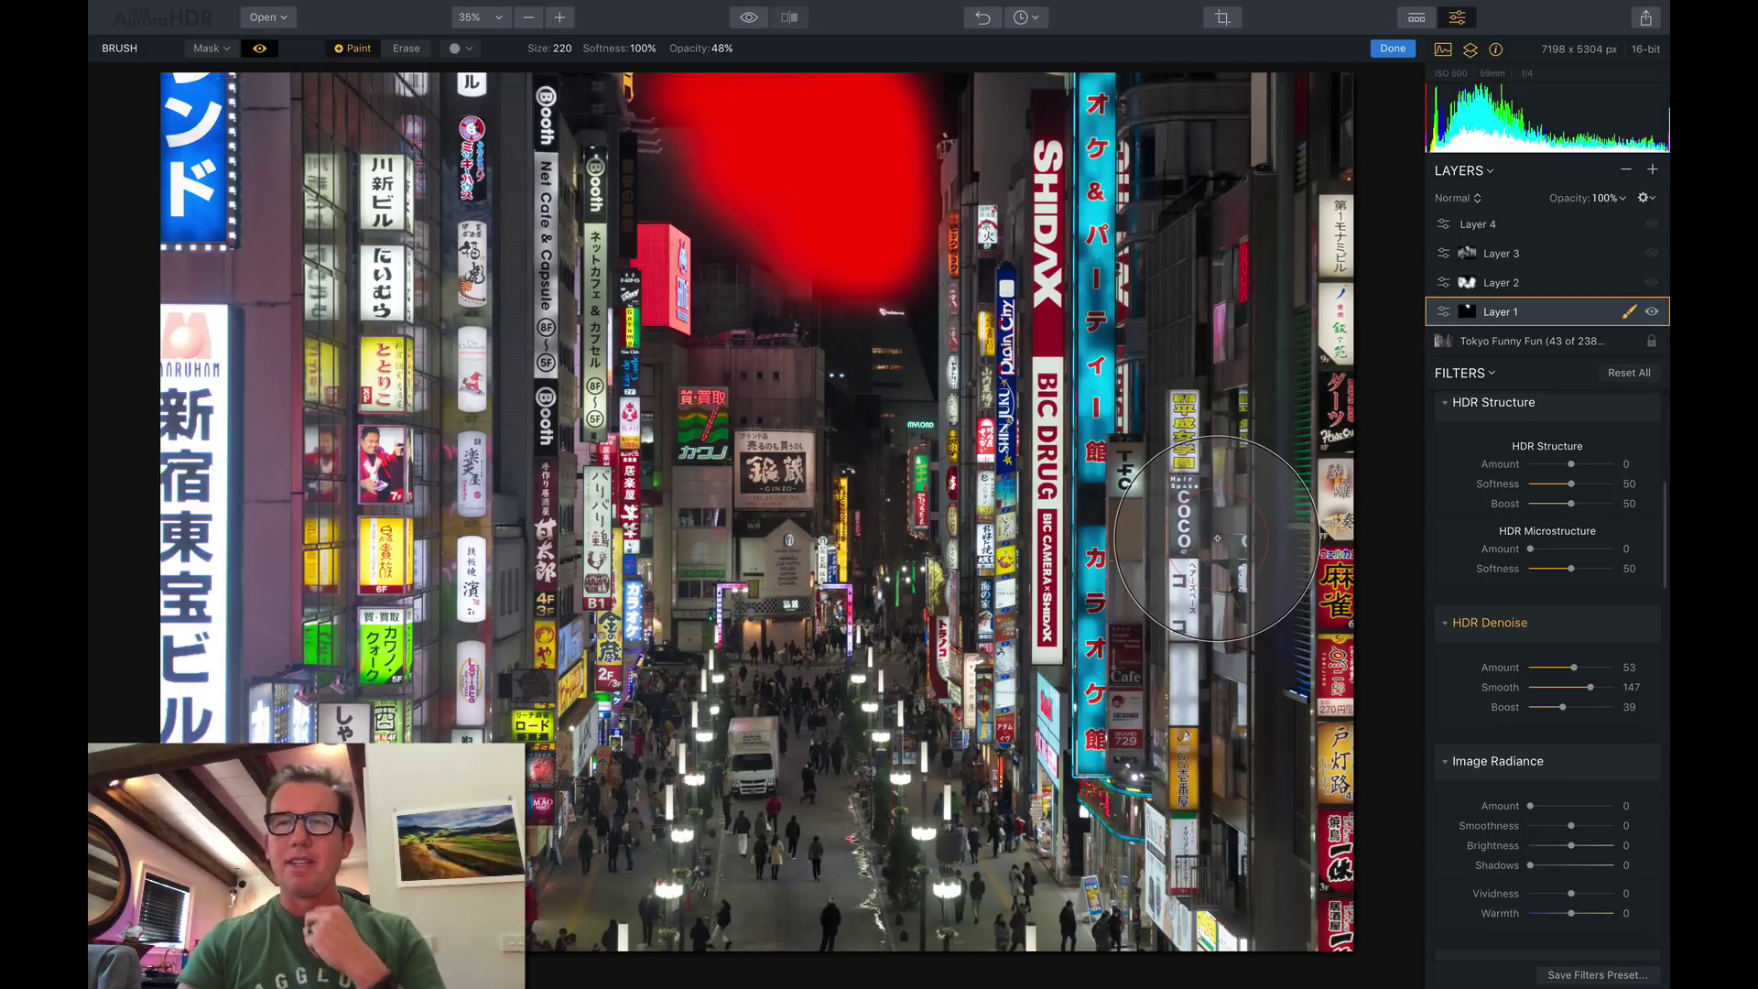
left_click(260, 48)
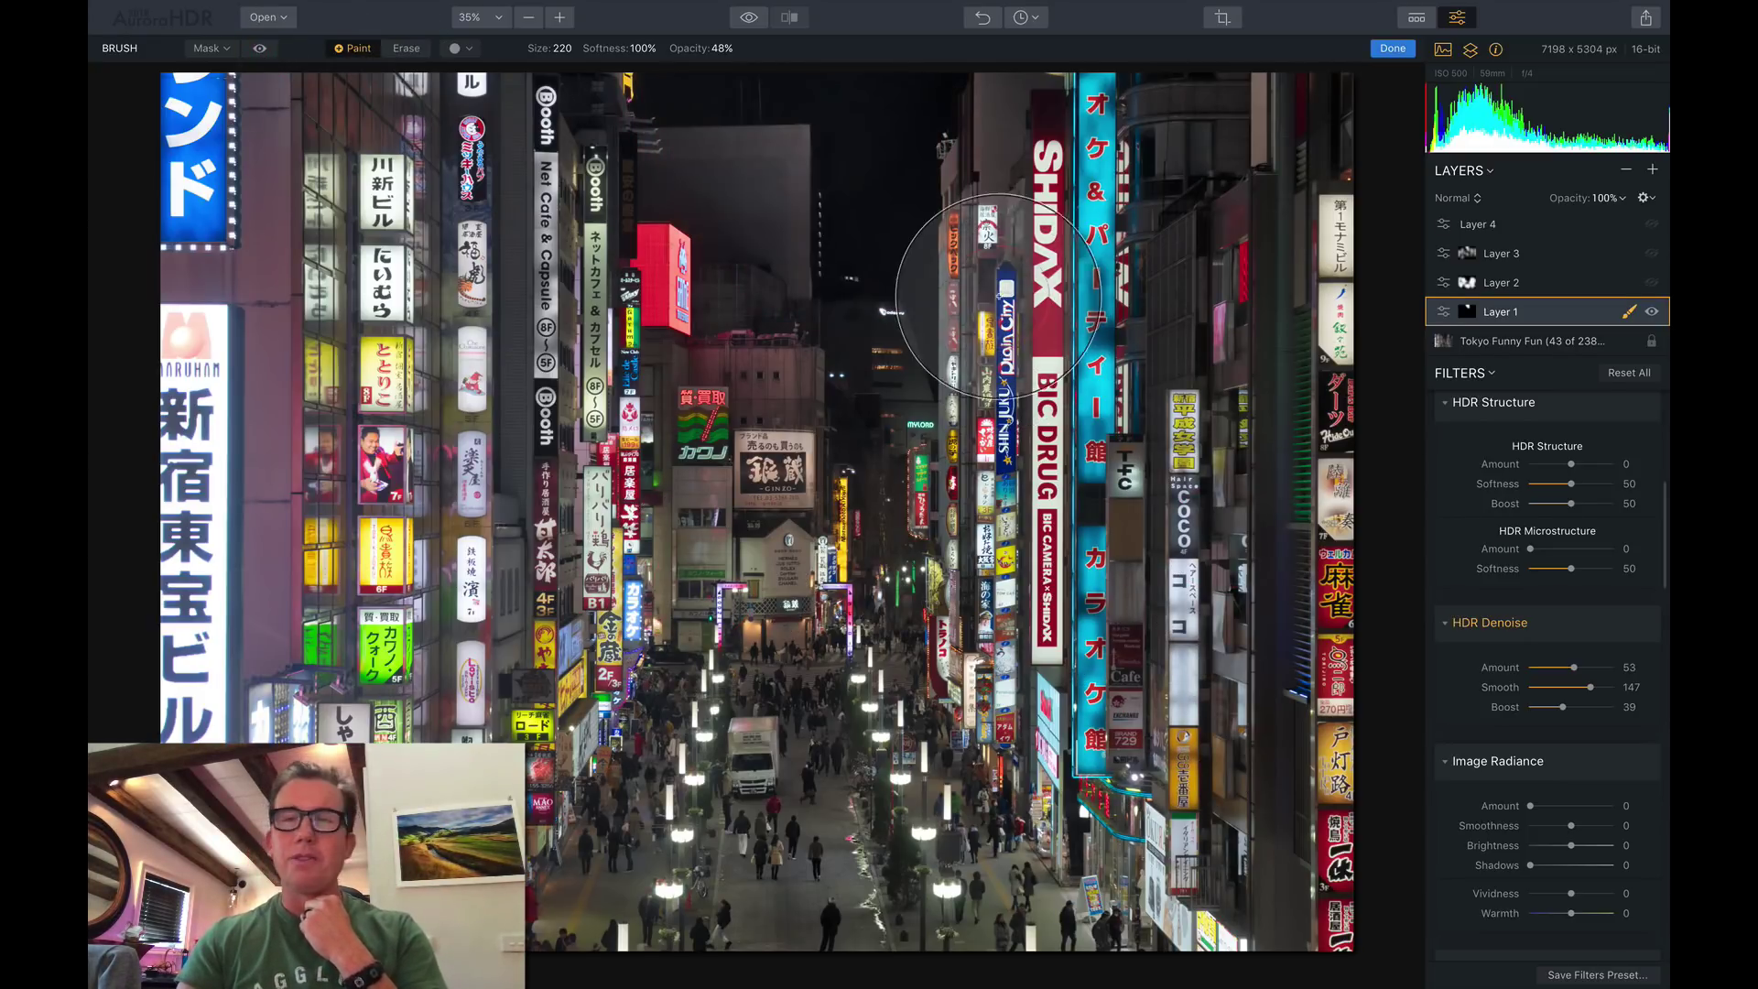
left_click(1540, 229)
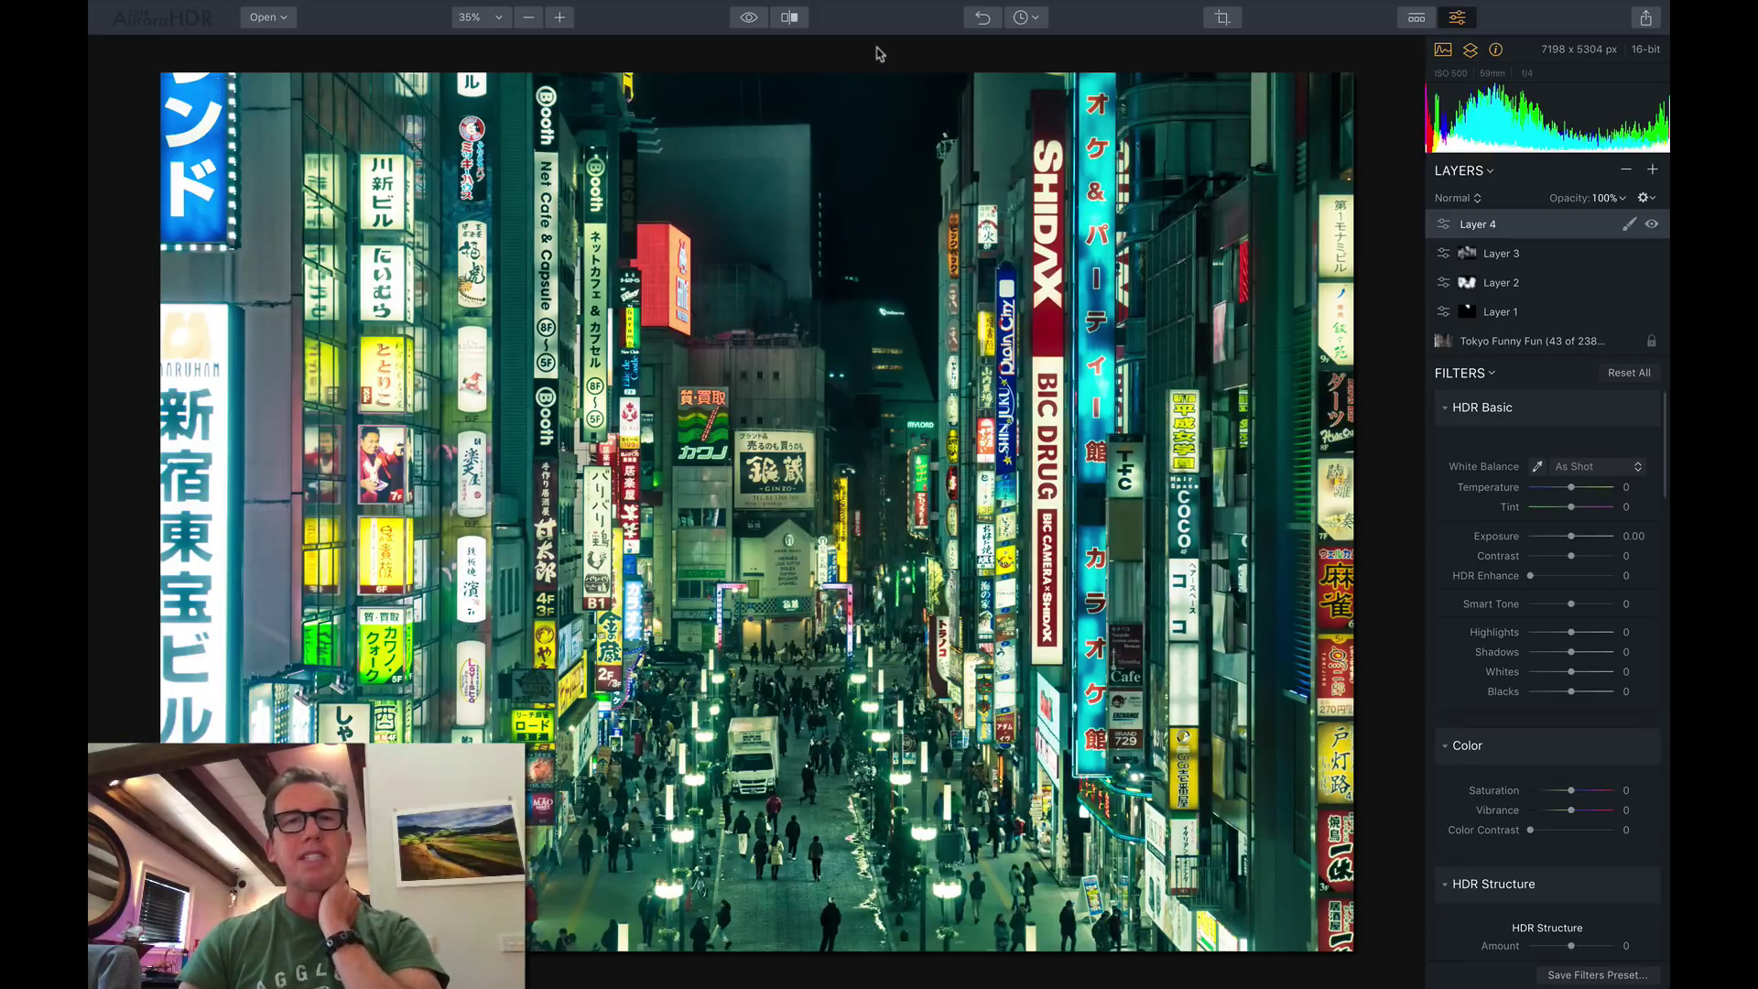
left_click(748, 17)
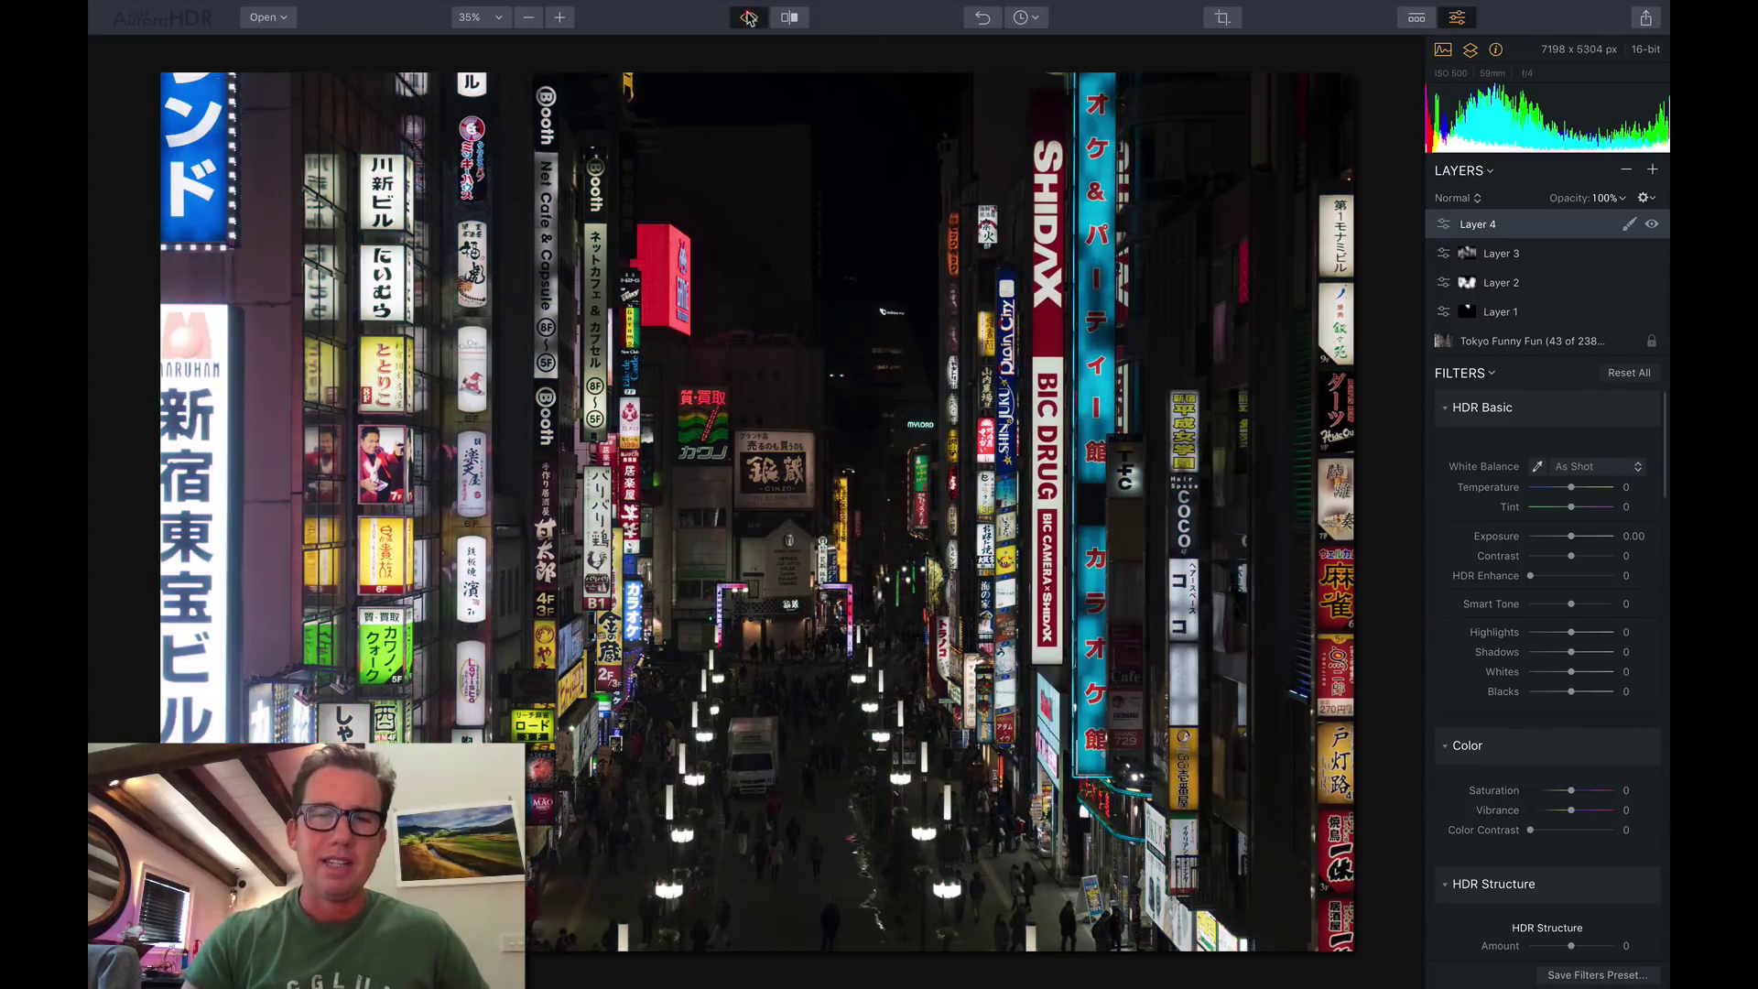
left_click(748, 17)
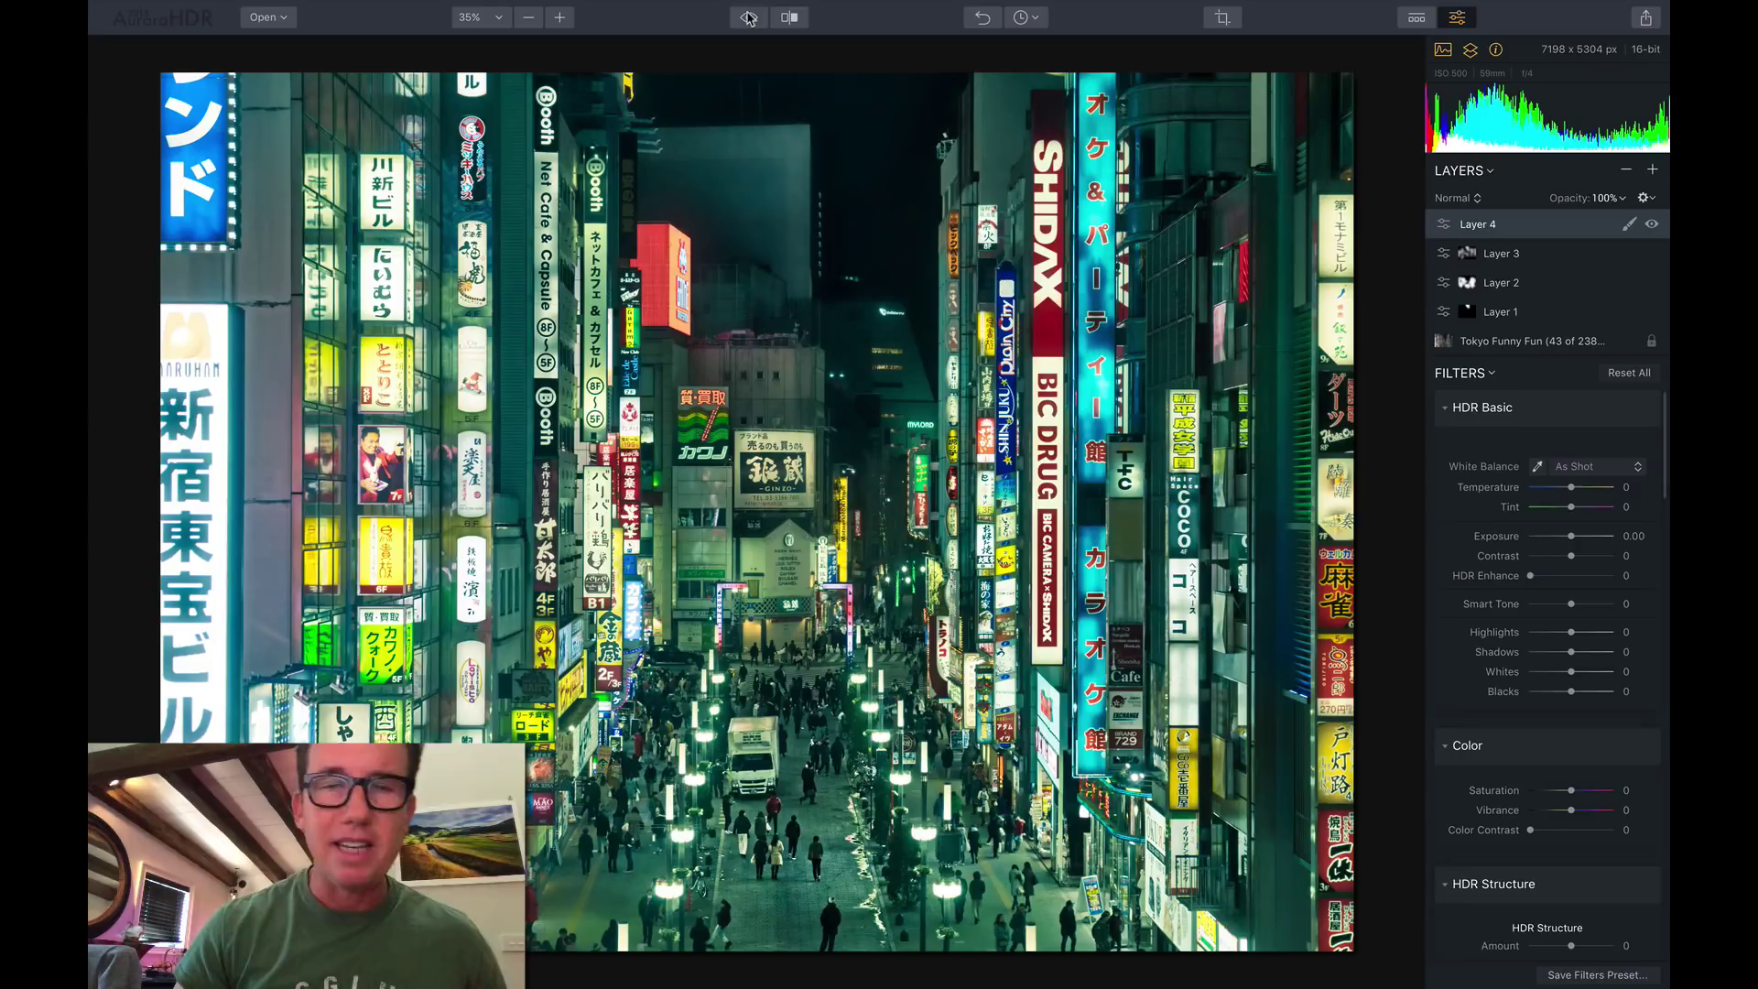